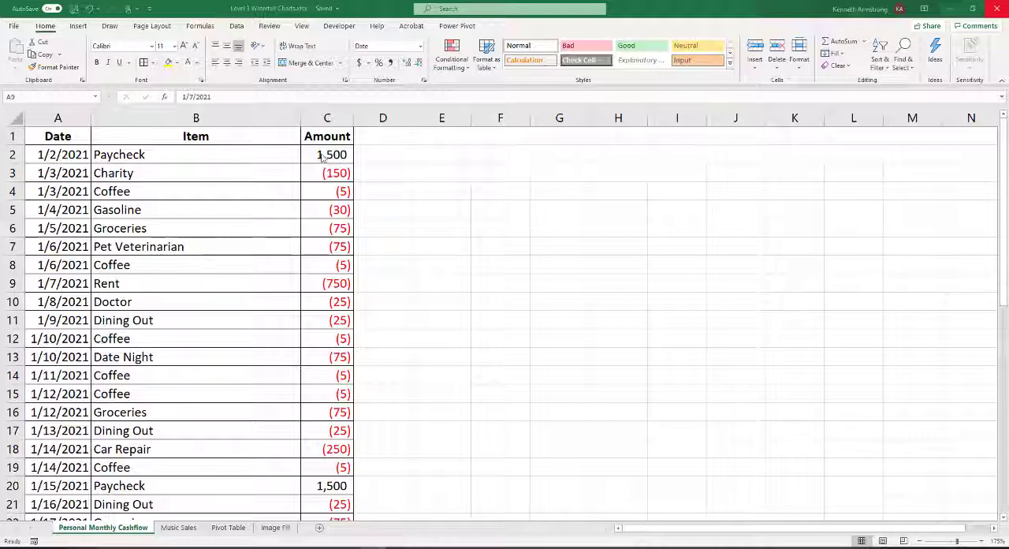
Examine the date, item and amount of the first Paycheck and Charity entries in rows 2 and 3
click(64, 153)
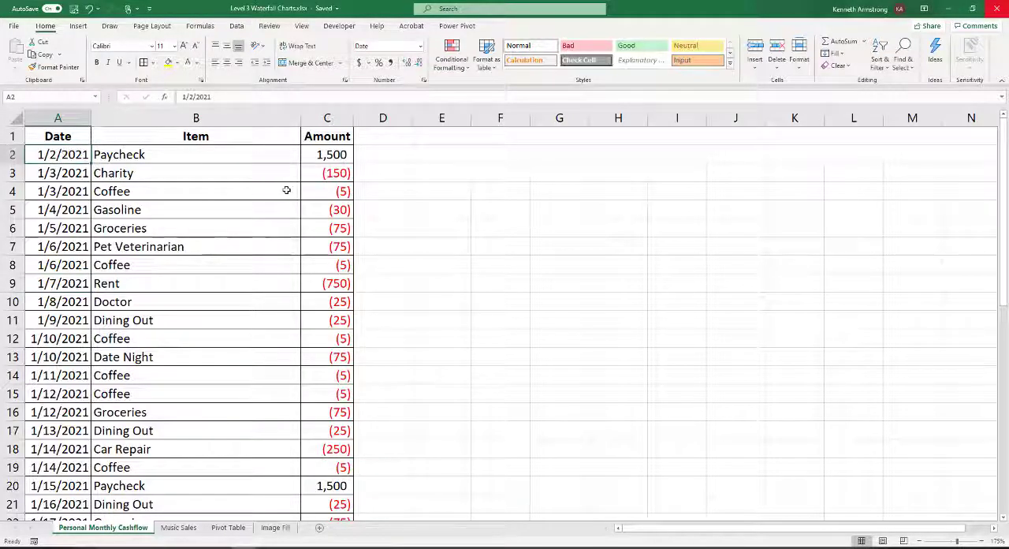
key(Right)
key(Right)
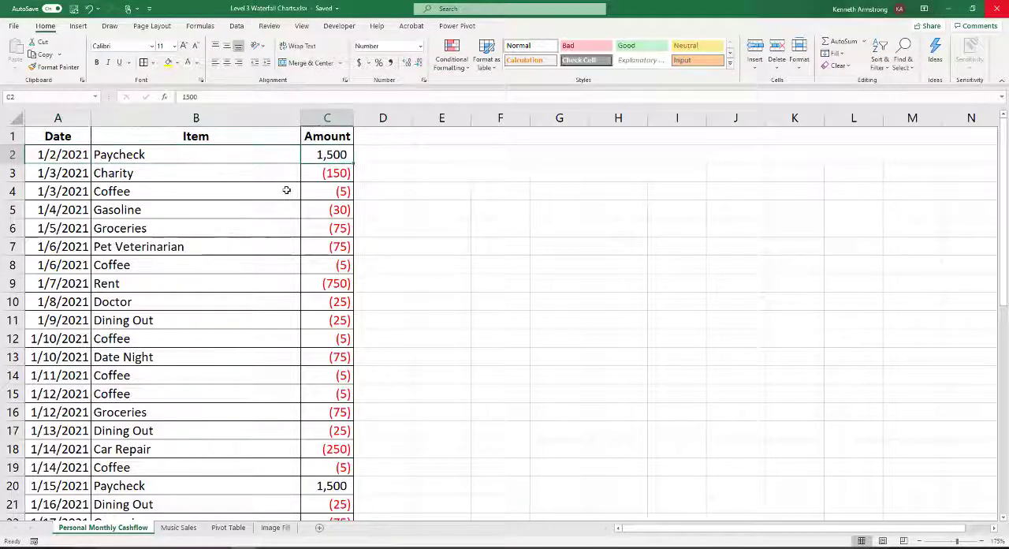
key(Down)
key(Left)
key(Left)
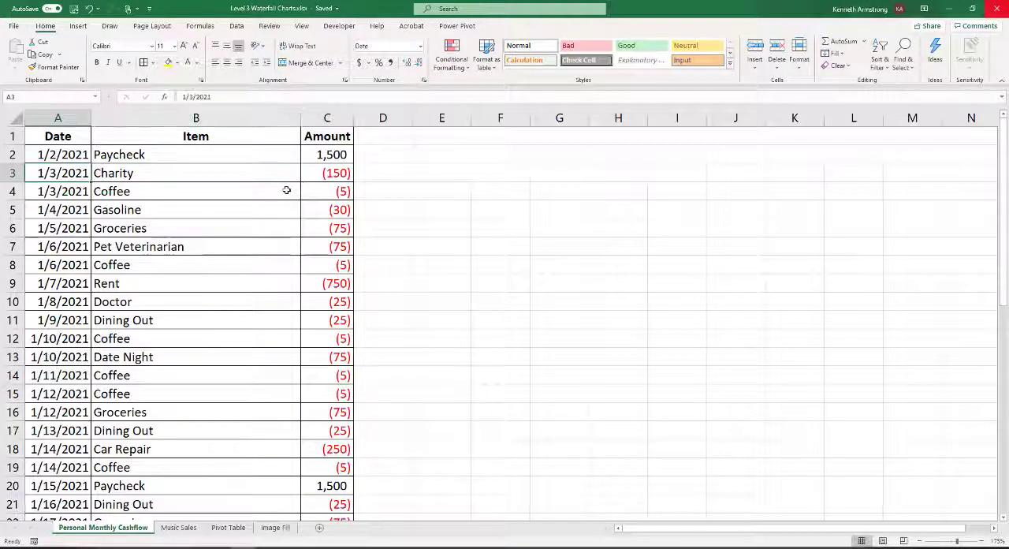
key(Right)
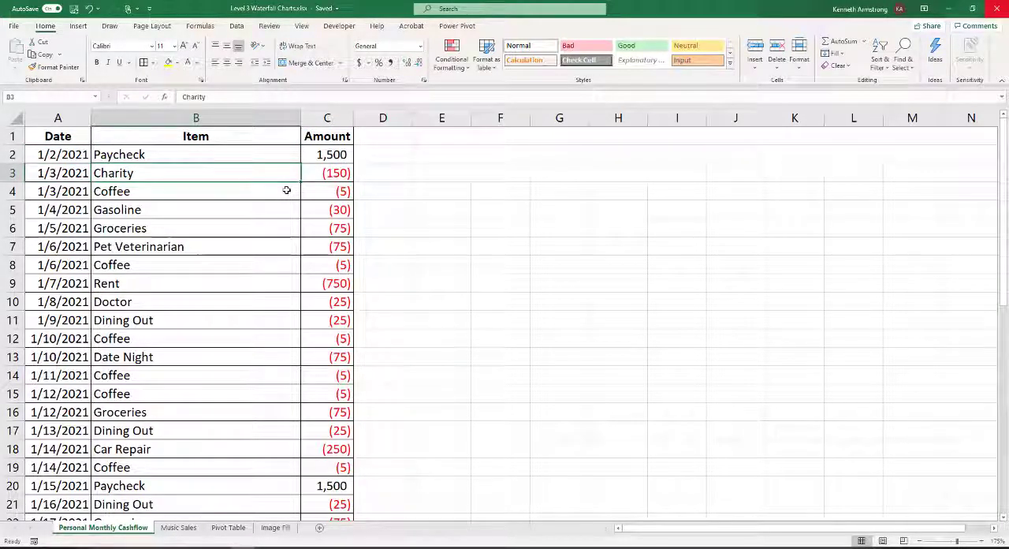
key(Right)
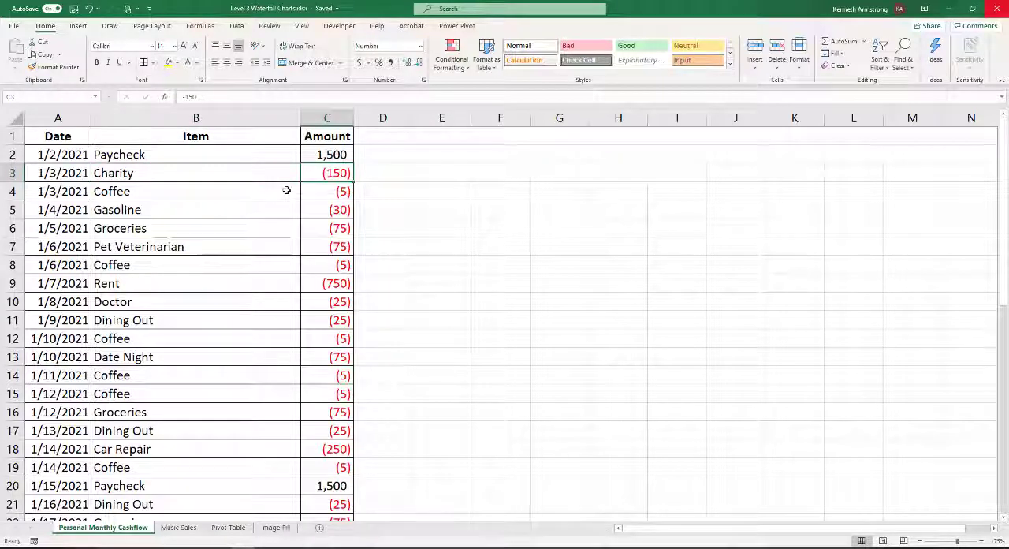
Review the expense amounts in column C from the first Coffee entry in row 4 through Car Repair in row 18
key(Down)
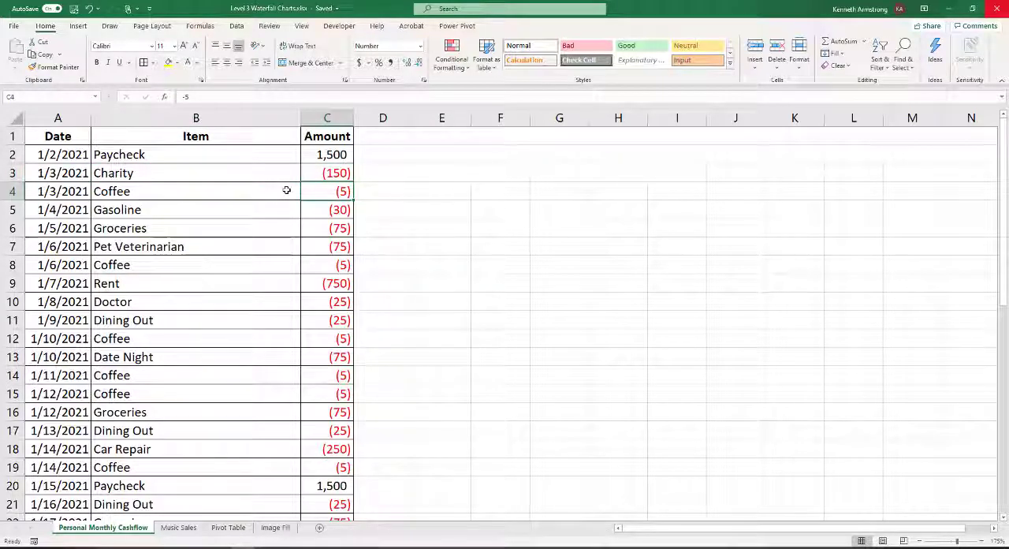
key(Down)
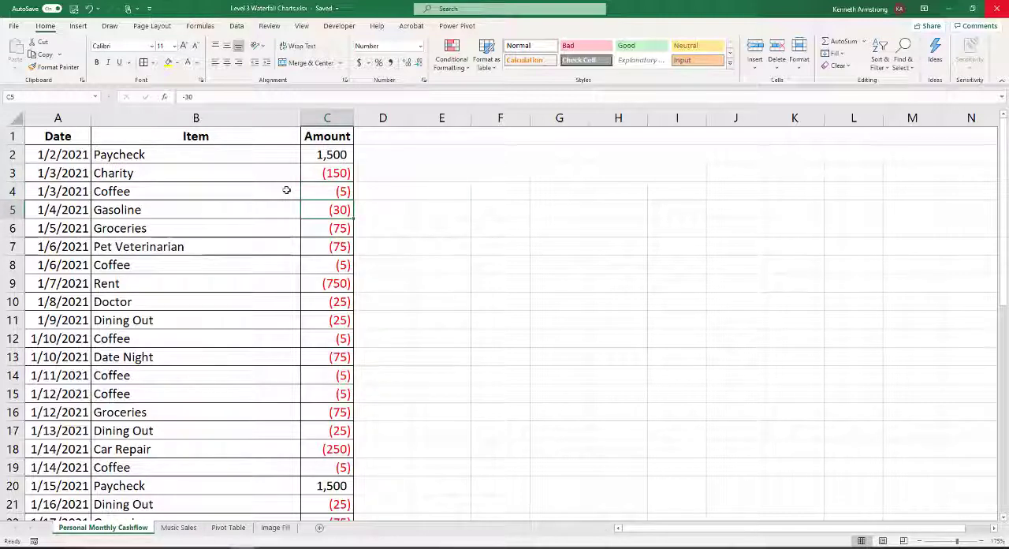
key(Down)
key(Down)
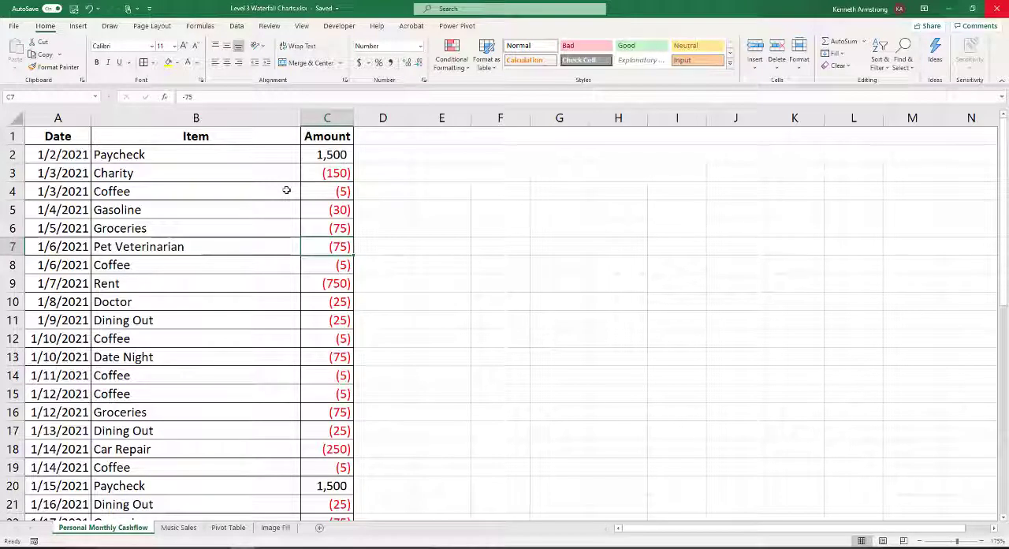
key(Down)
key(Down)
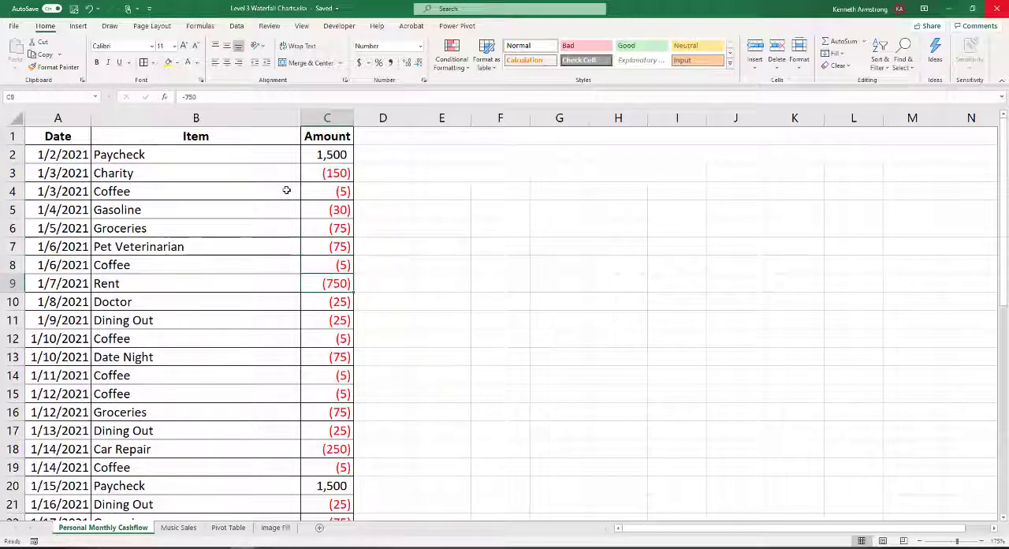
key(Down)
key(Down)
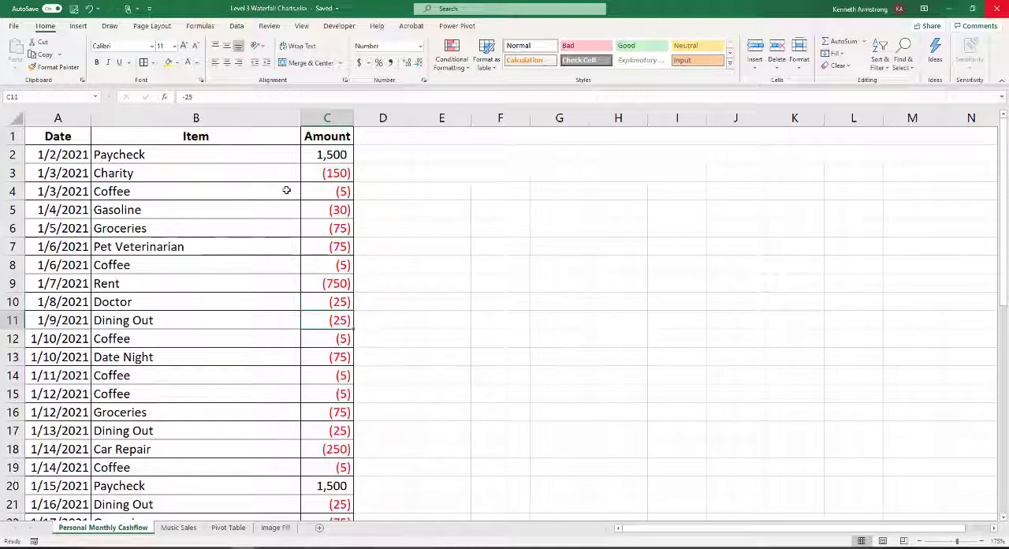
key(Down)
key(Down)
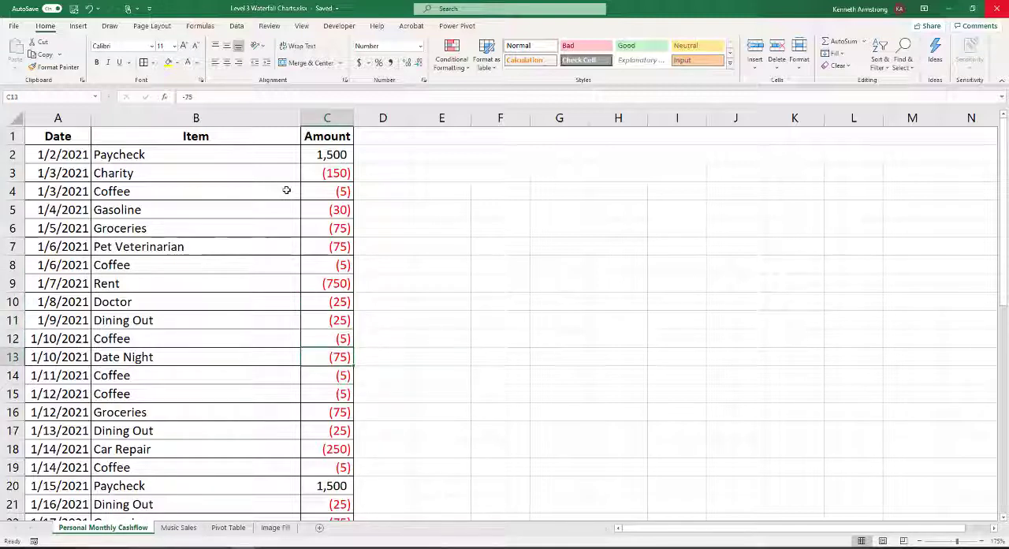
key(Down)
key(Down)
key(Down)
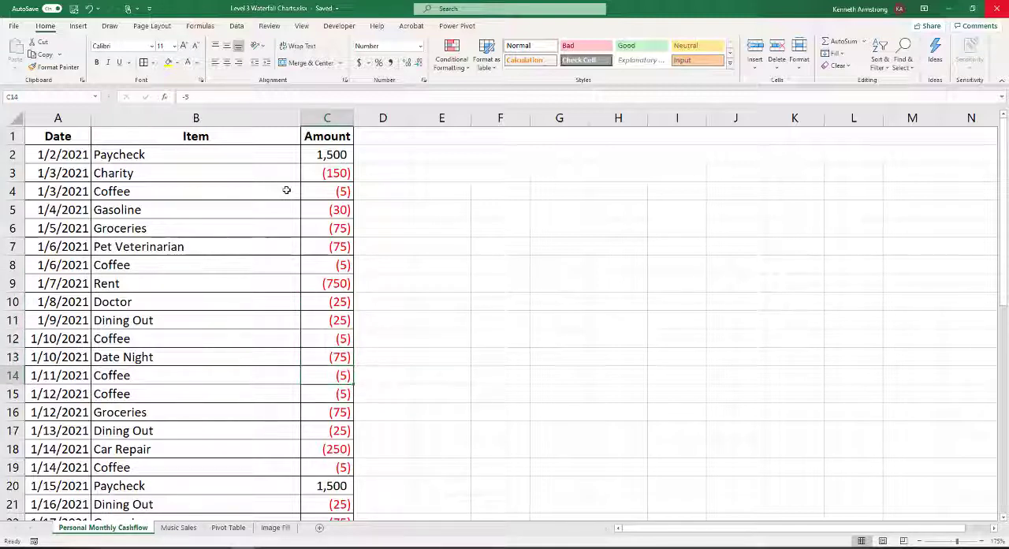
key(Down)
key(Down)
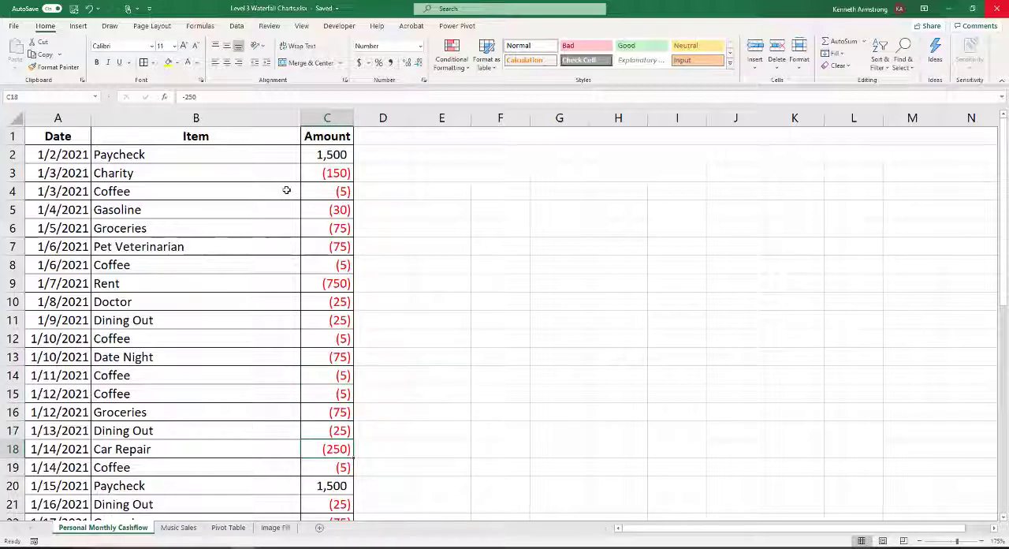
Review the second Paycheck in row 20 and the expense amounts below it through the Water Bill in row 39
click(329, 471)
click(335, 486)
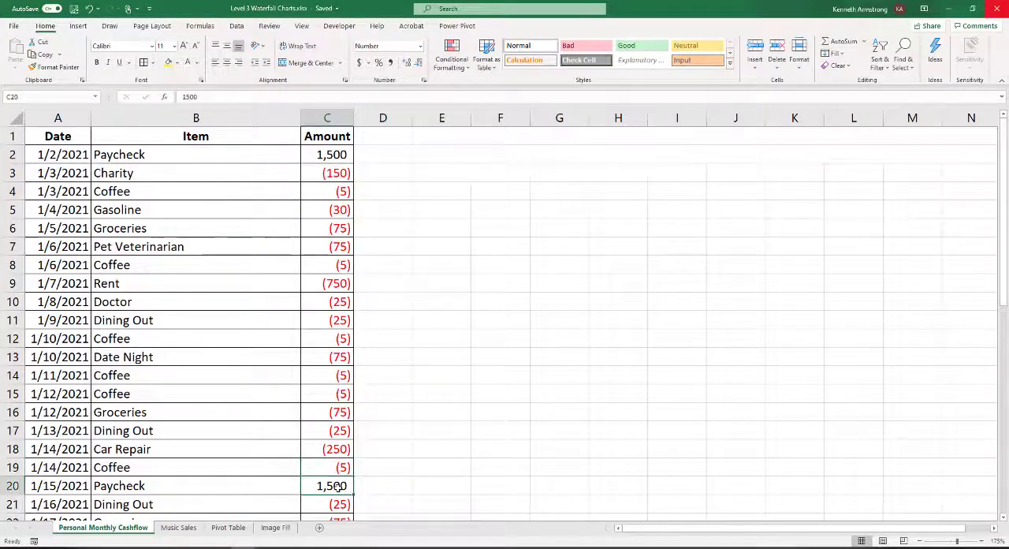
scroll(338, 489, down, 1)
scroll(338, 489, down, 5)
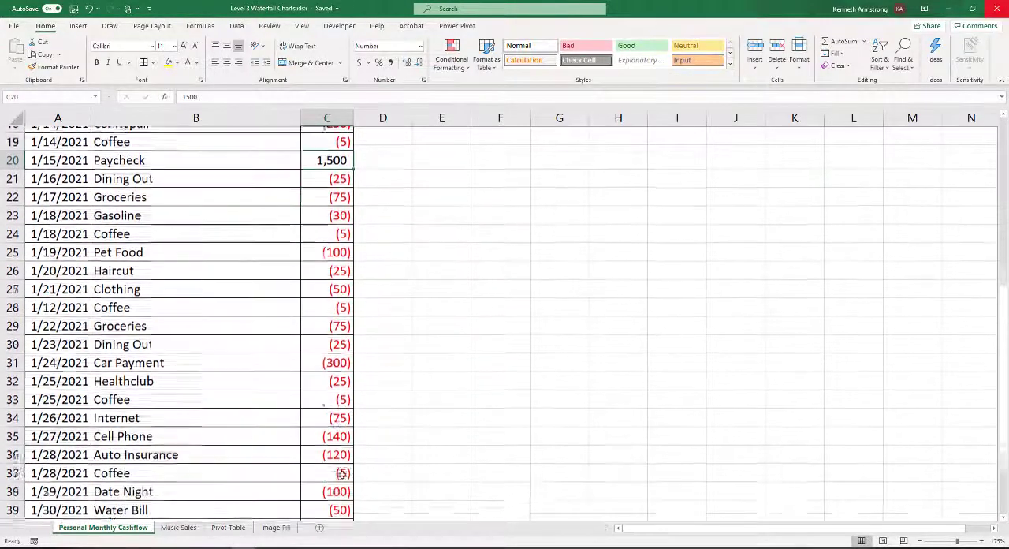
click(330, 172)
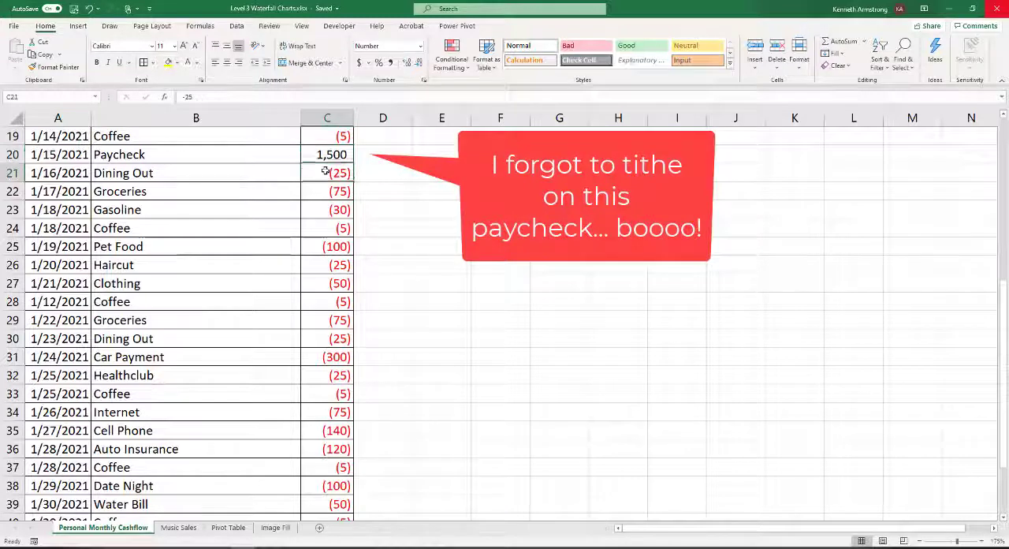
key(Down)
key(Down)
key(Down)
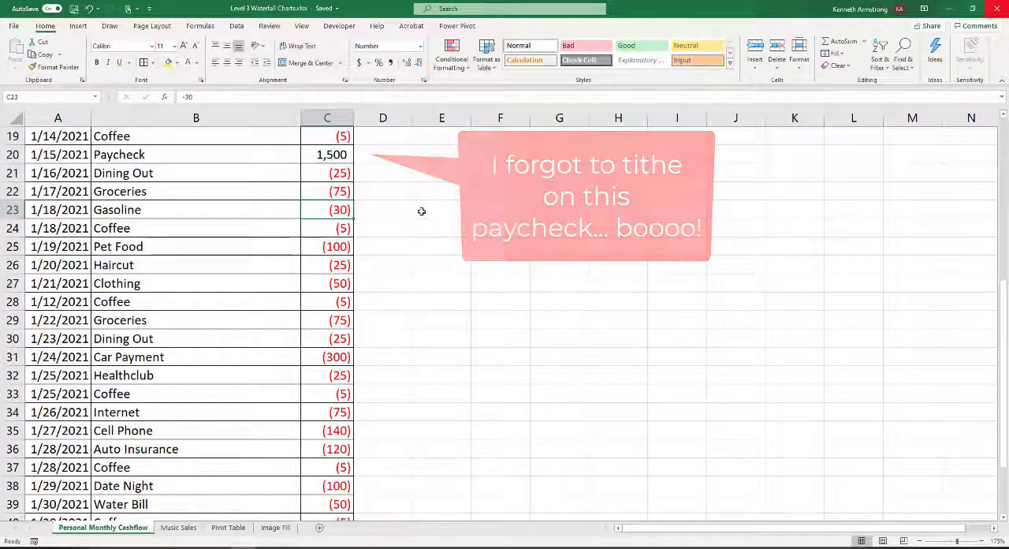
key(Down)
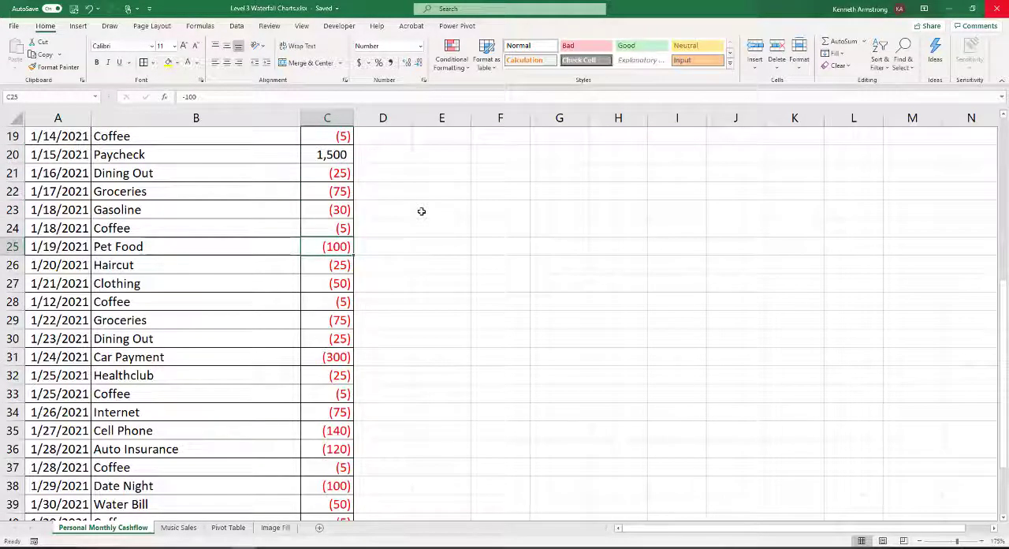
key(Down)
key(Down)
key(Down)
key(Down)
key(Down)
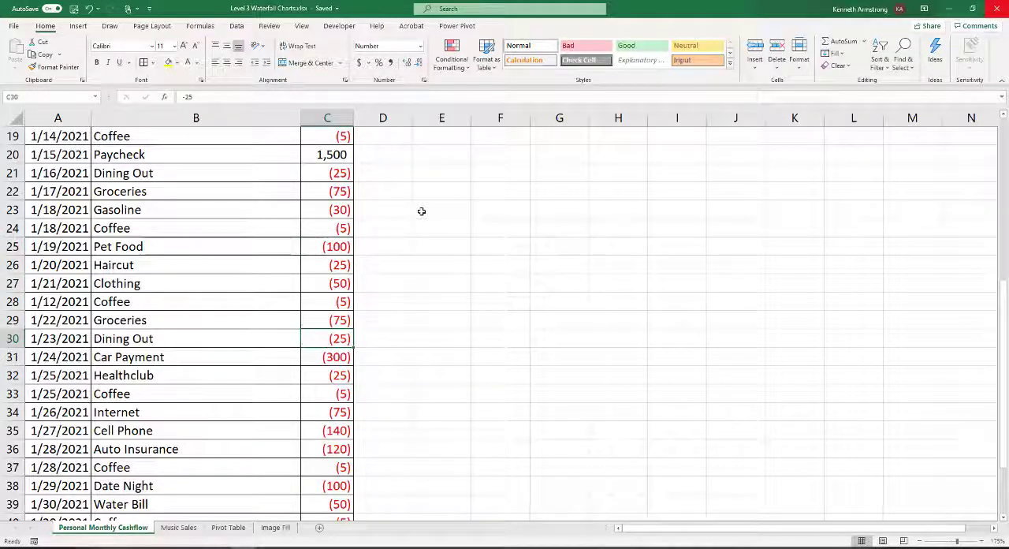
key(Down)
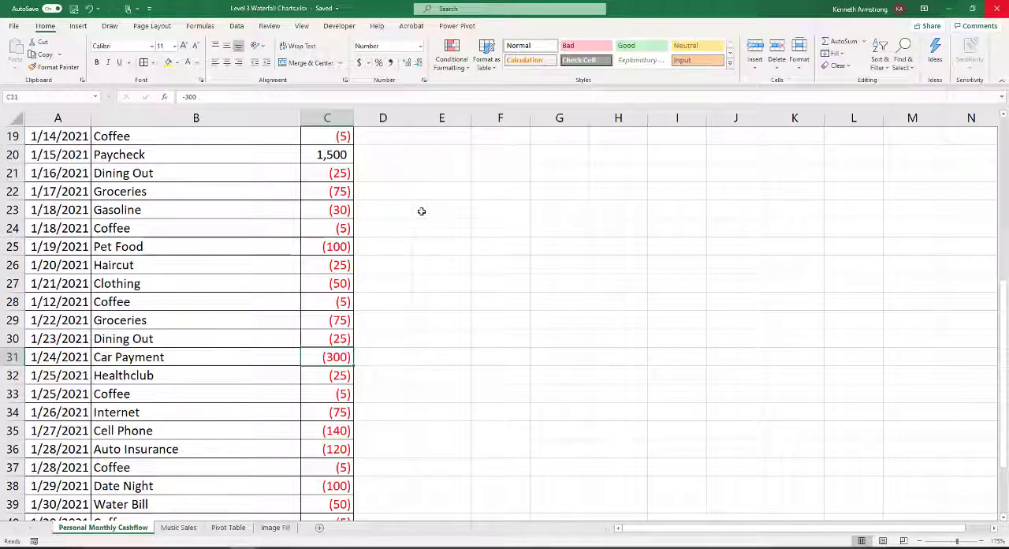
key(Down)
key(Down)
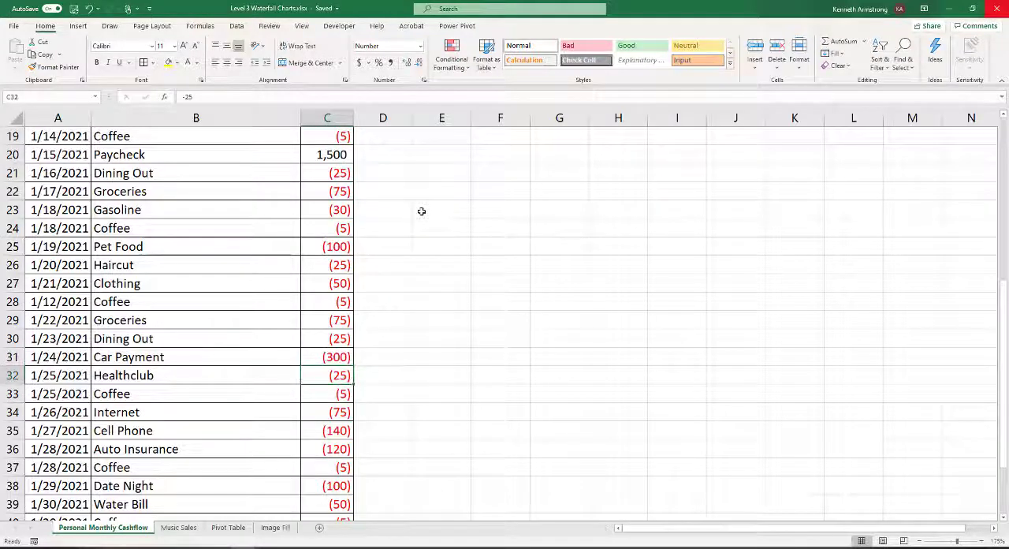
key(Down)
key(Down)
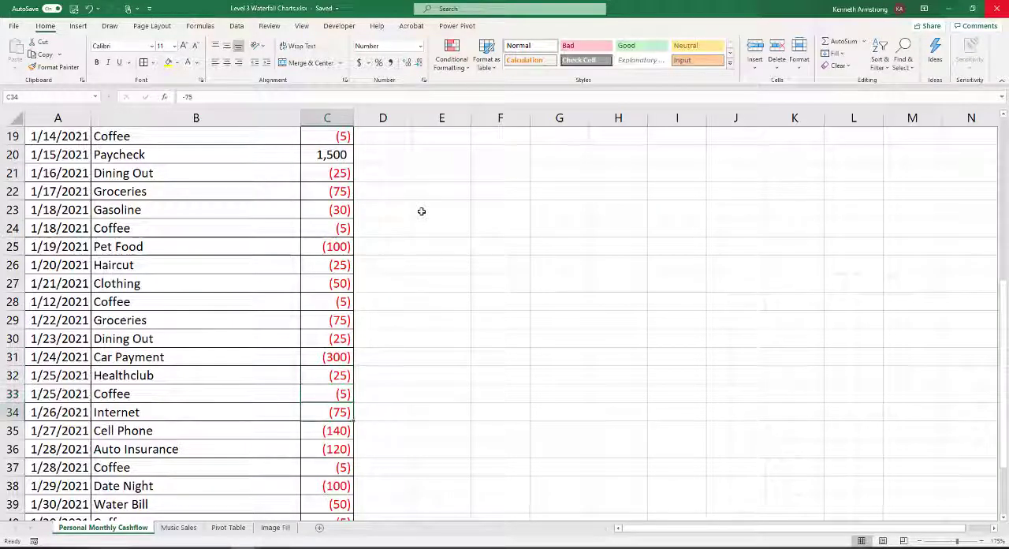
key(Down)
key(Down)
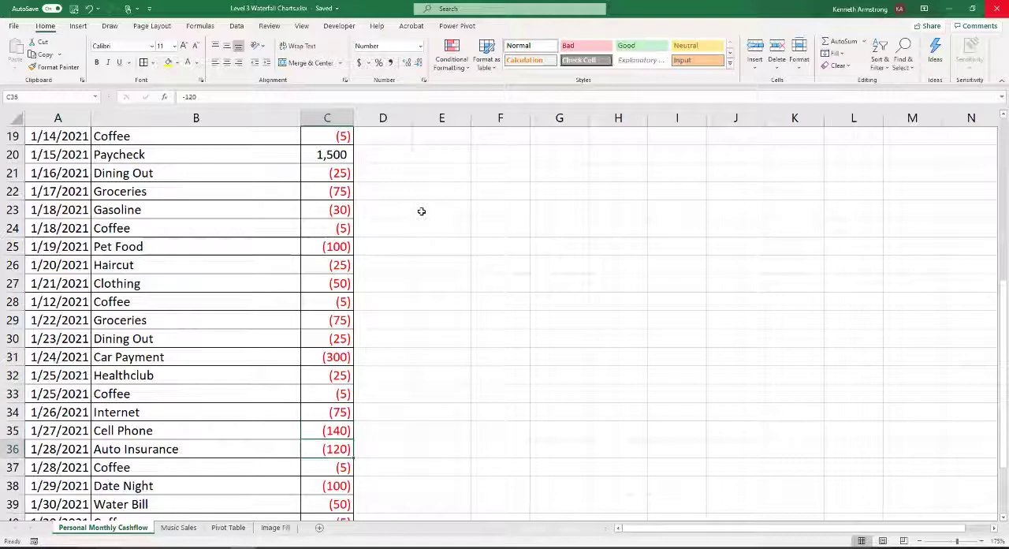
key(Down)
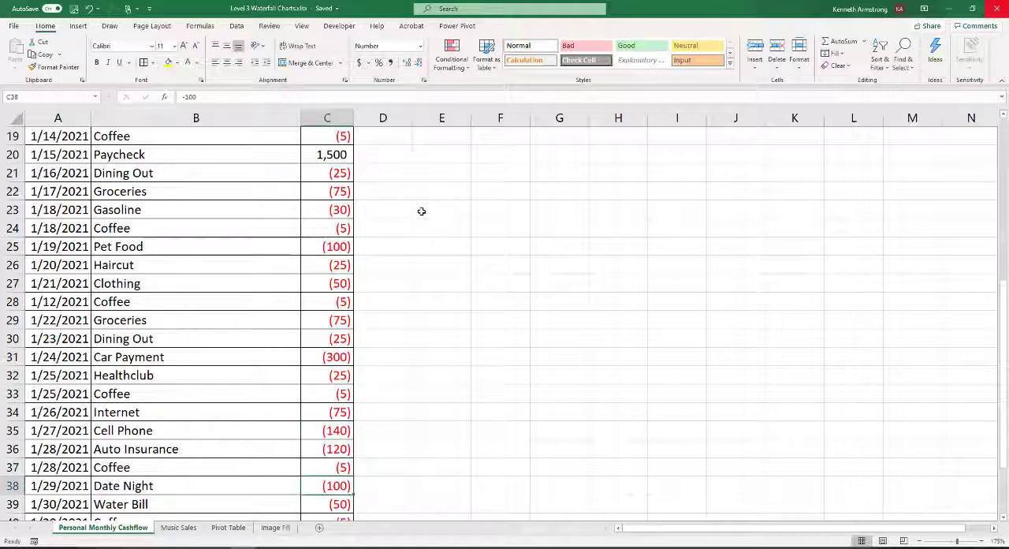
key(Down)
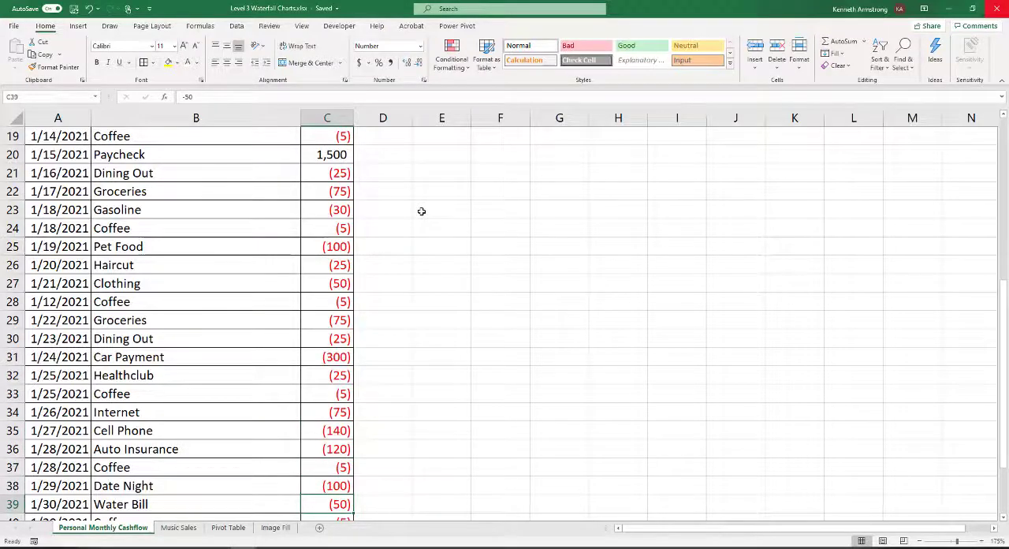
Examine the month's final entries, including both saving fund rows and the last Dining Out expense in row 43
key(Down)
key(Down)
key(Down)
key(Down)
key(Down)
key(Down)
key(Down)
key(Down)
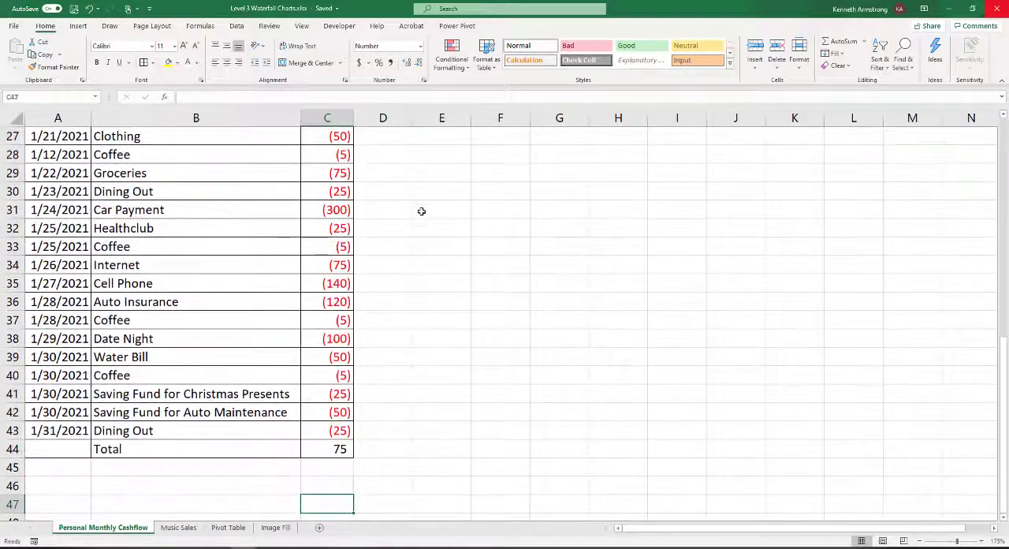
key(Up)
key(Up)
key(Up)
key(Up)
key(Up)
key(Up)
key(Up)
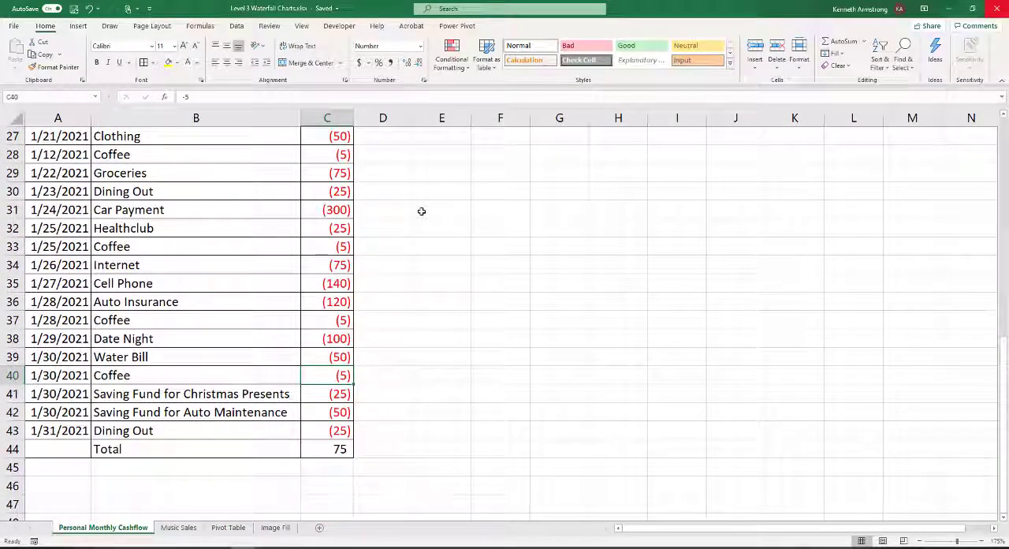
key(Up)
key(Down)
key(Down)
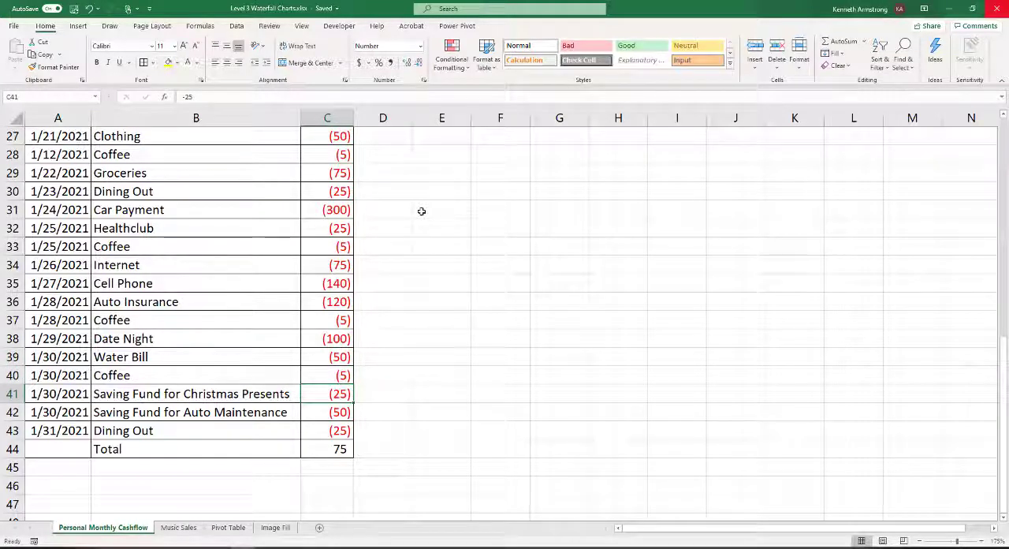
key(Left)
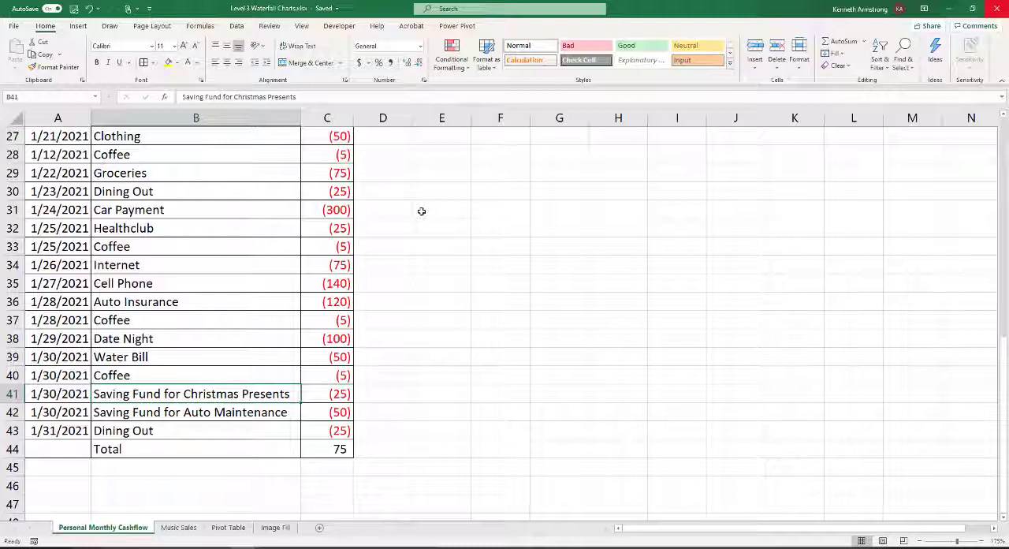
key(Right)
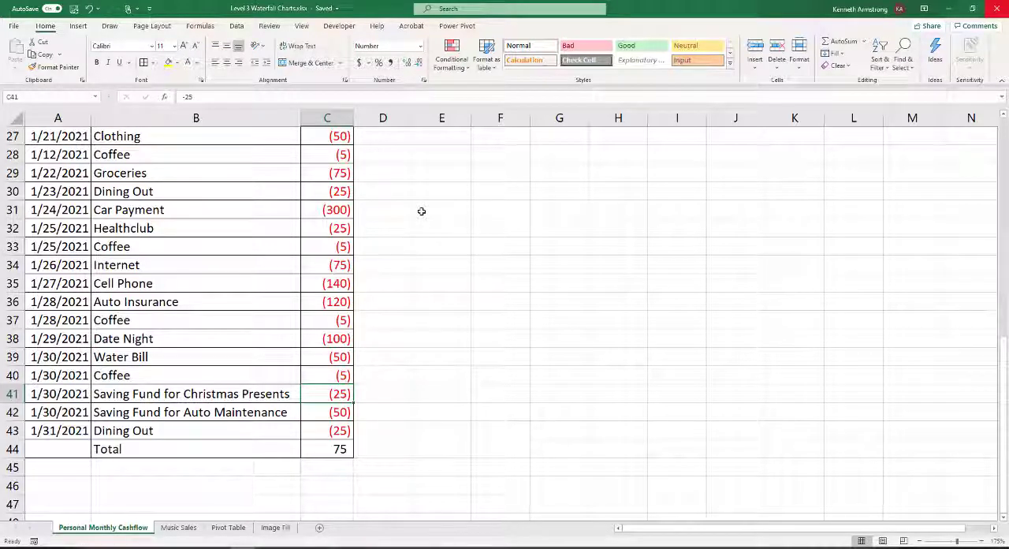
key(Down)
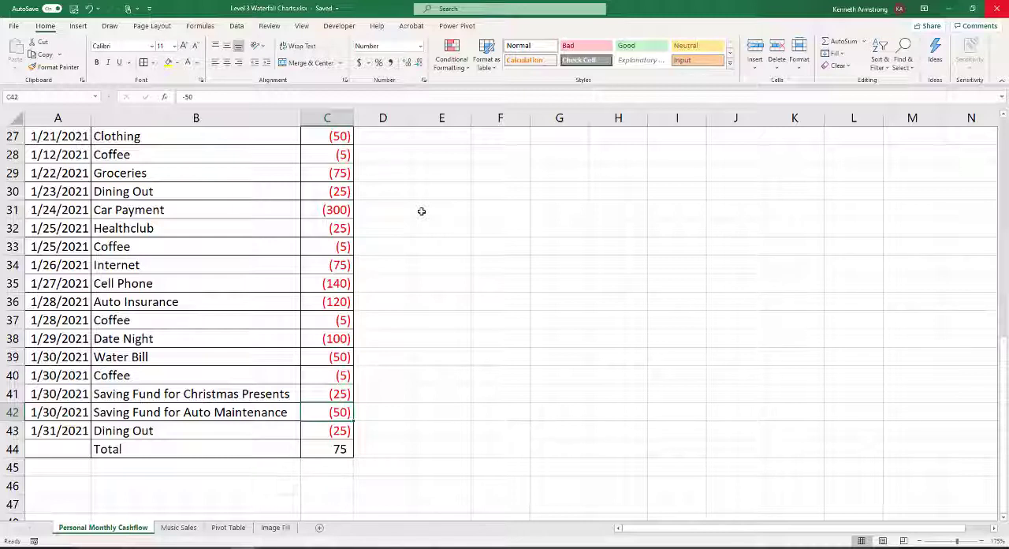
key(Left)
key(Down)
key(Right)
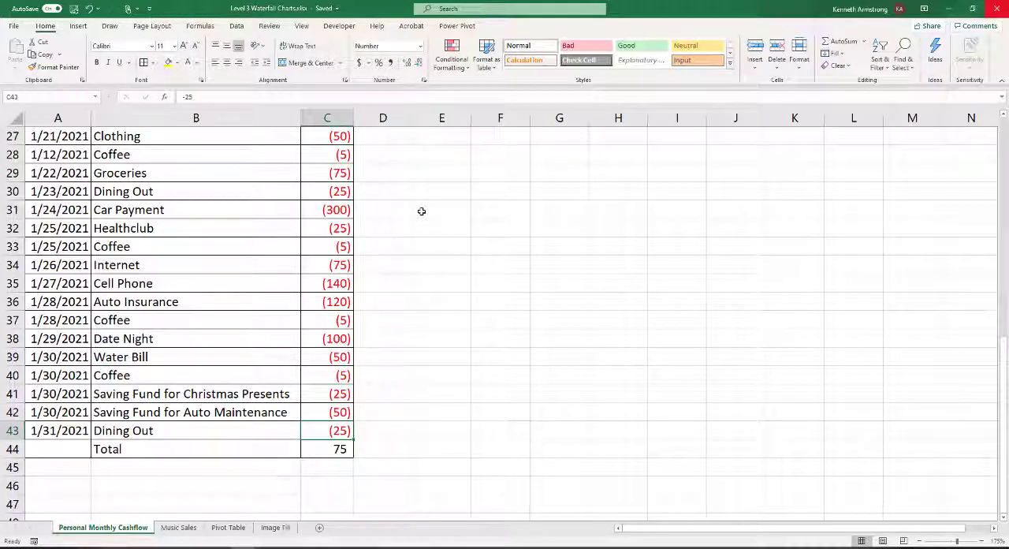
Inspect the formula behind the Total amount in C44 and the range it references, leaving it unedited
key(Down)
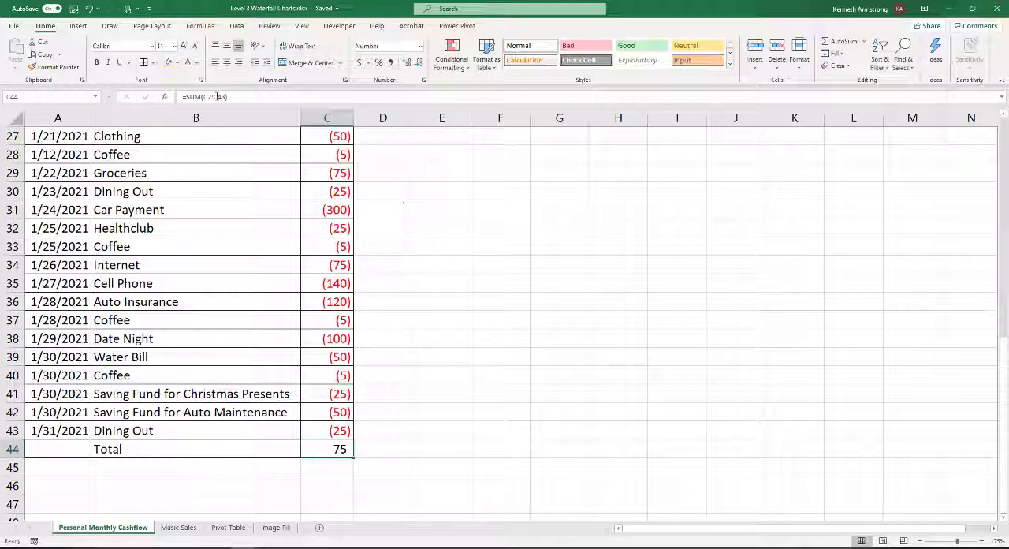
click(215, 96)
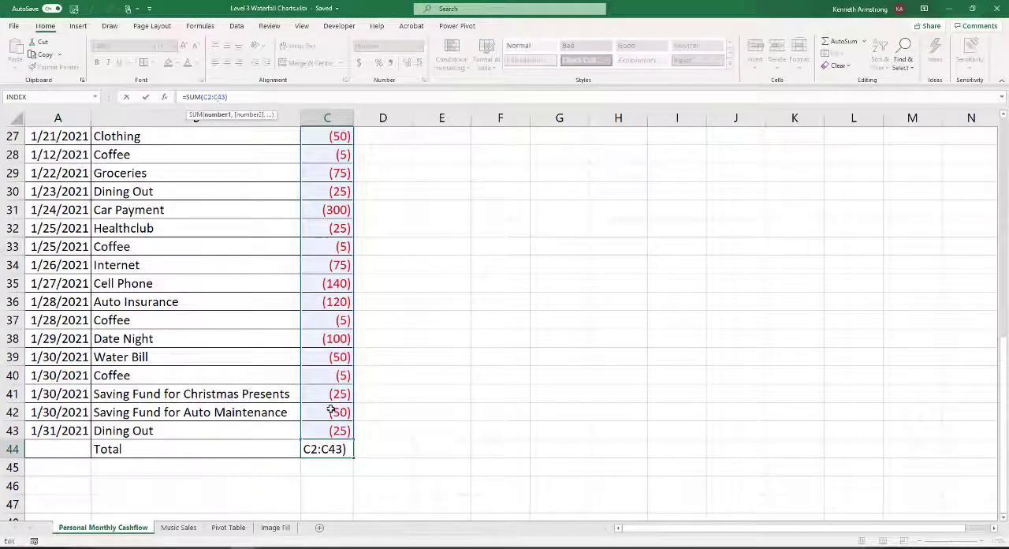
click(379, 362)
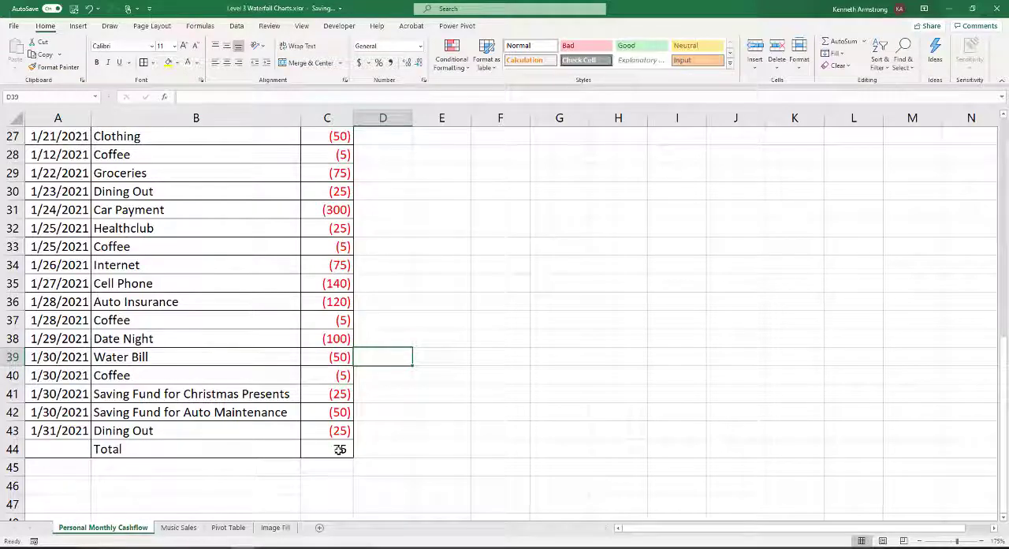
Insert a Waterfall chart from the cashflow table A1:C44 and place it, enlarged, beside the data over columns D to Q
drag(339, 449, 65, 134)
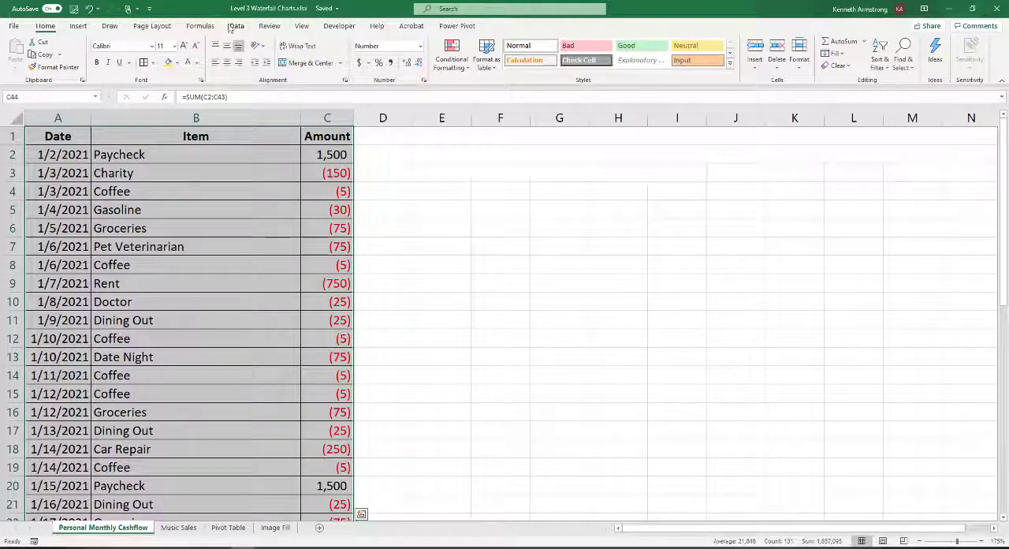
click(78, 28)
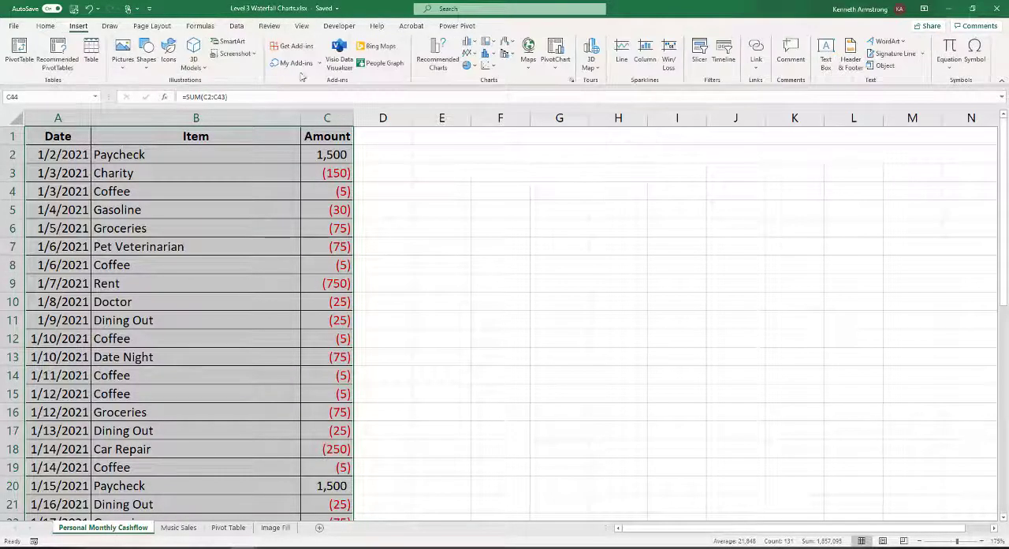
click(572, 80)
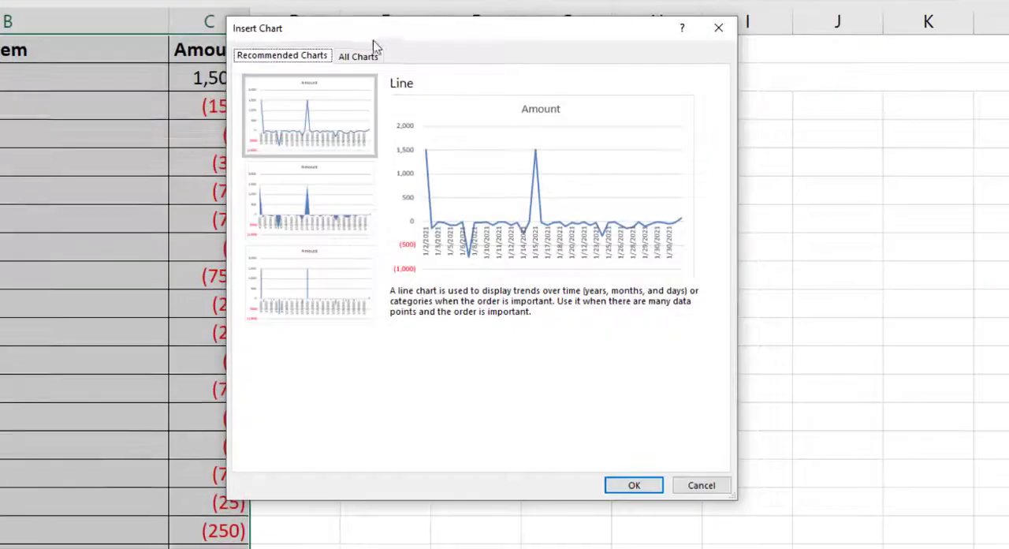
click(362, 56)
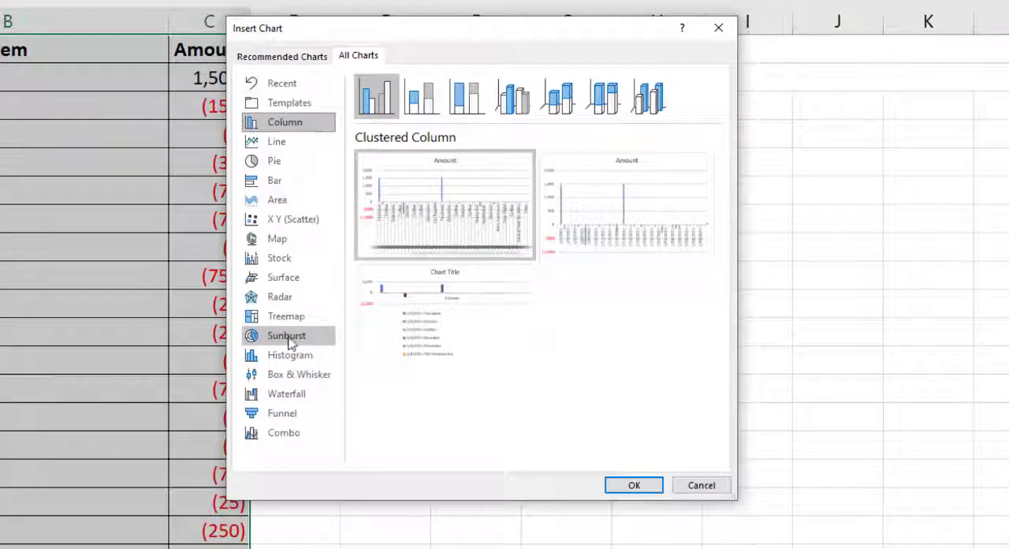
click(288, 402)
mouse_move(466, 228)
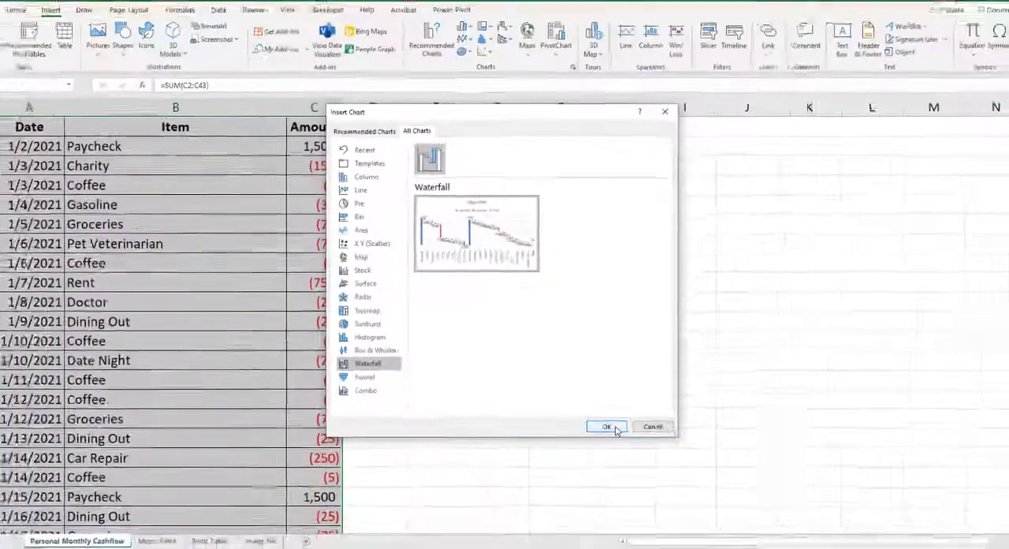
click(614, 428)
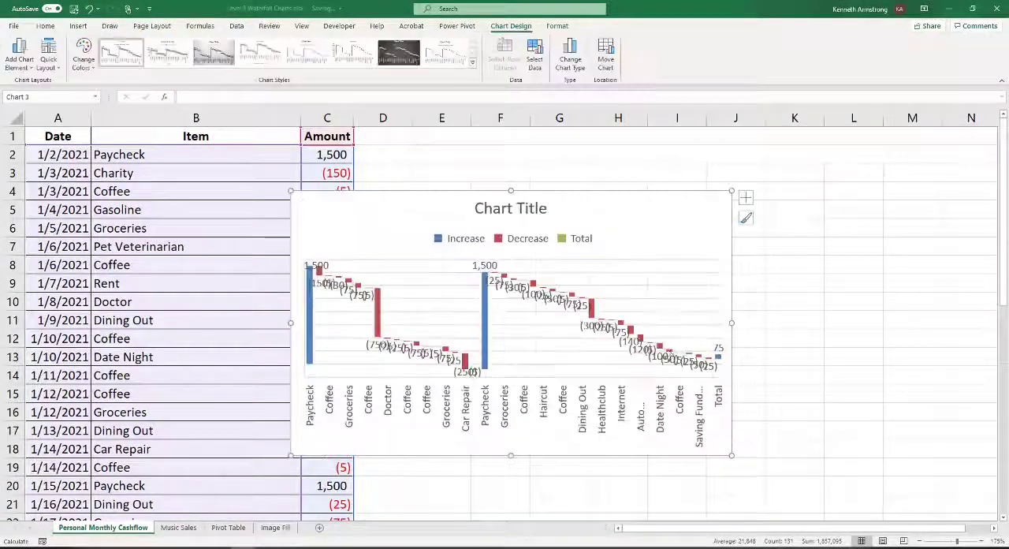
drag(589, 219, 671, 160)
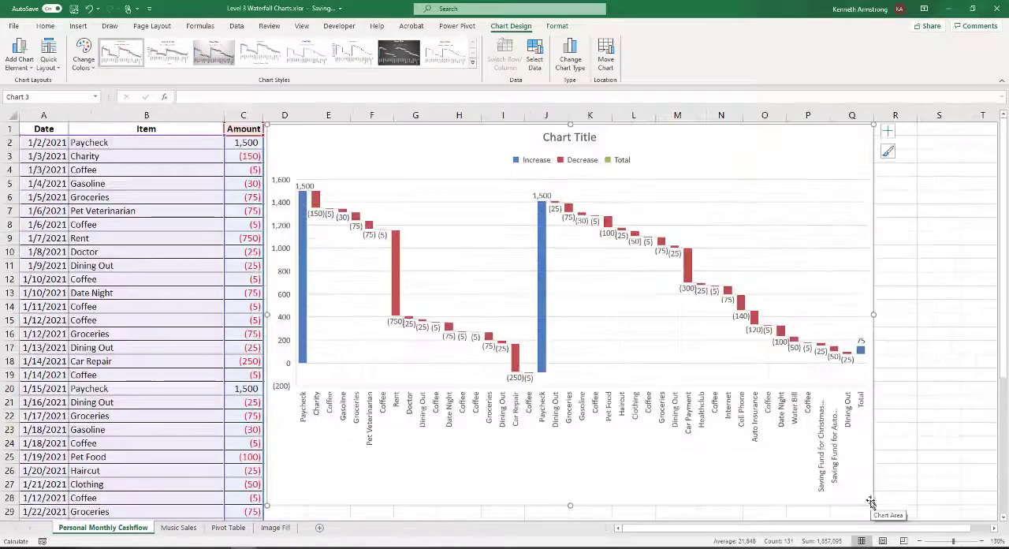
Highlight the two Paycheck columns and the Total column one by one to compare how the chart treats them
click(304, 254)
click(304, 254)
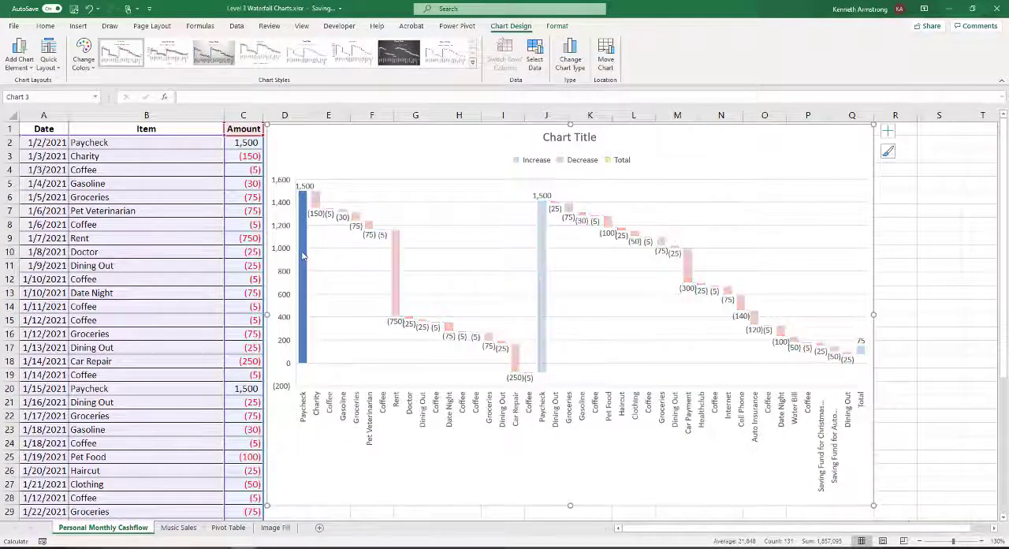
click(542, 264)
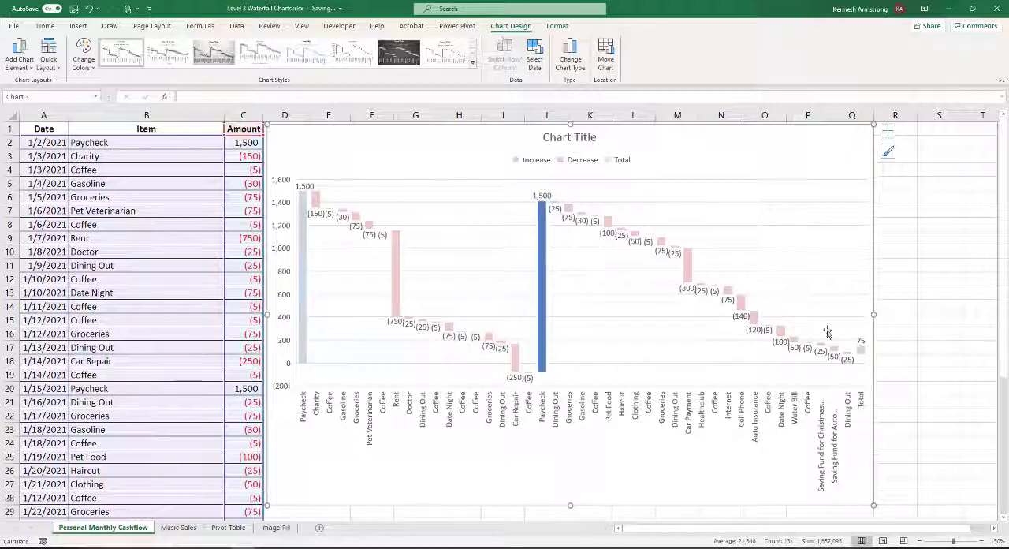
click(861, 352)
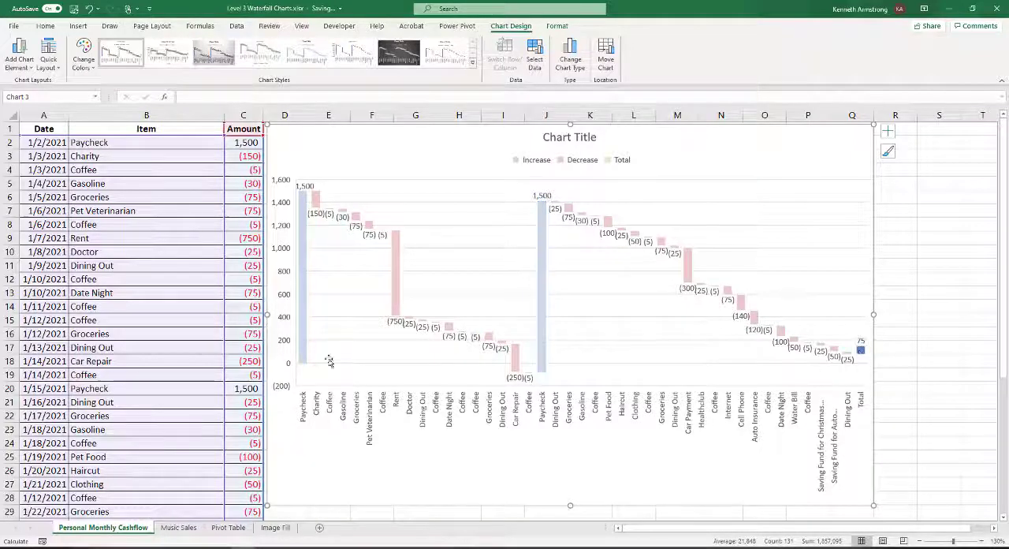
drag(1005, 333, 1005, 345)
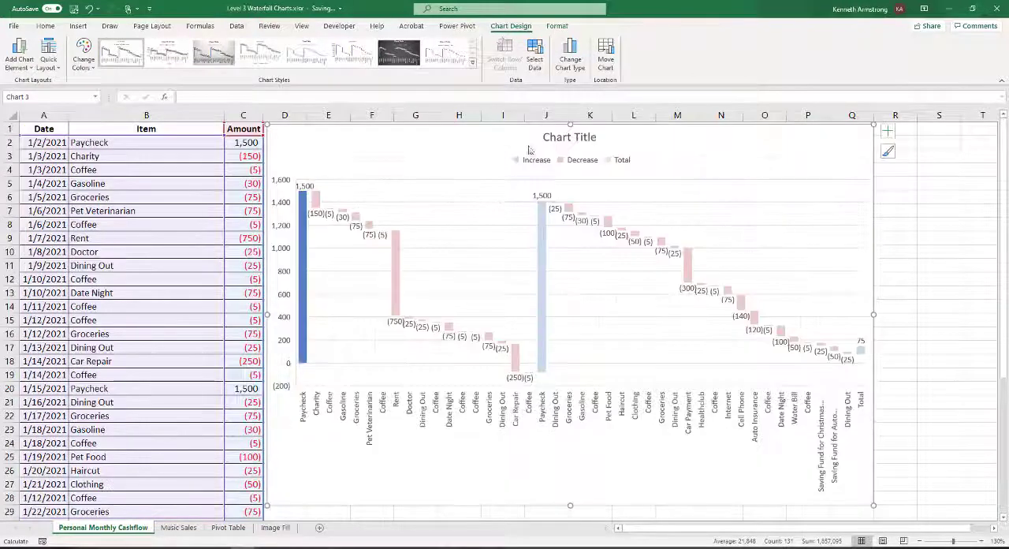
Fill the chart's Increase series with standard Green through its legend entry
click(533, 163)
click(534, 162)
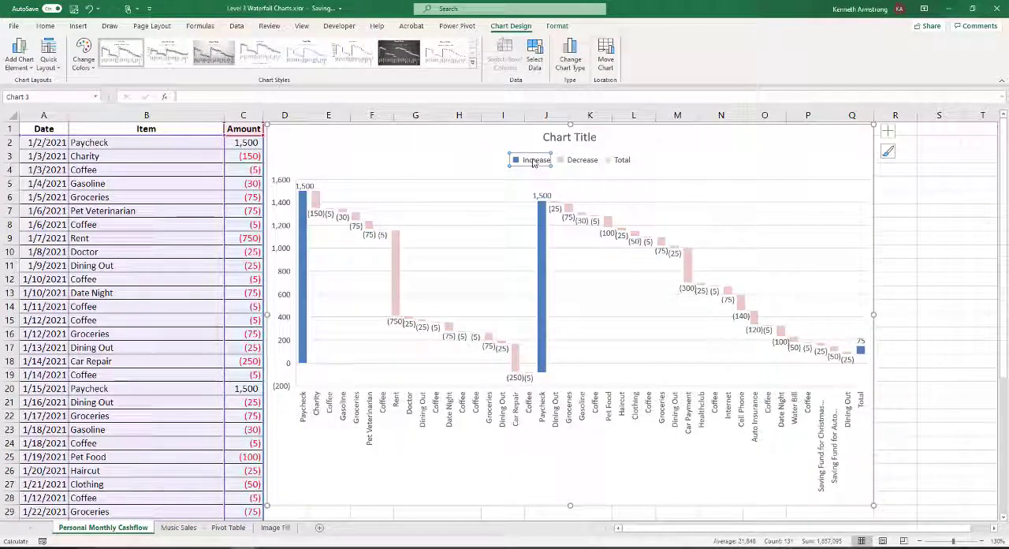
right_click(533, 163)
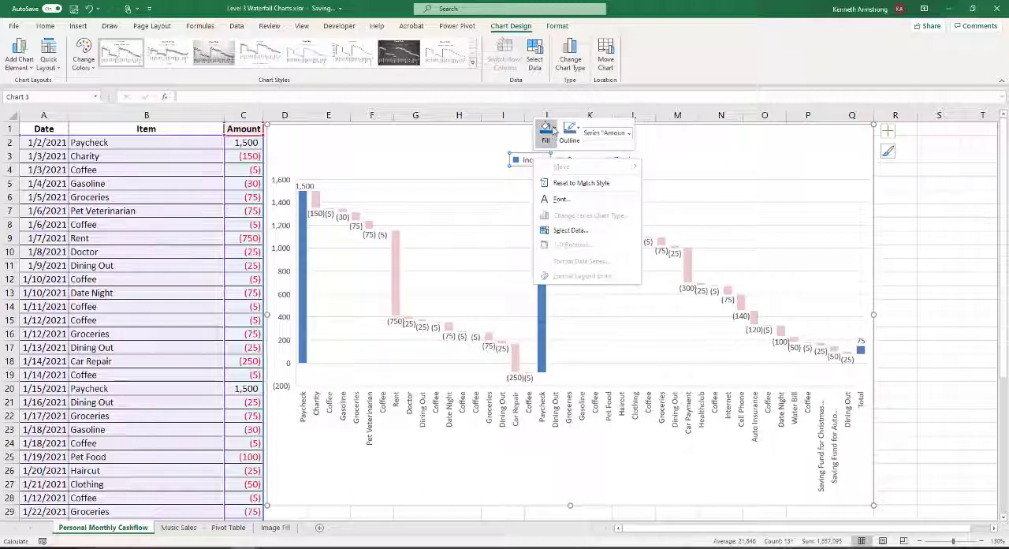
click(554, 130)
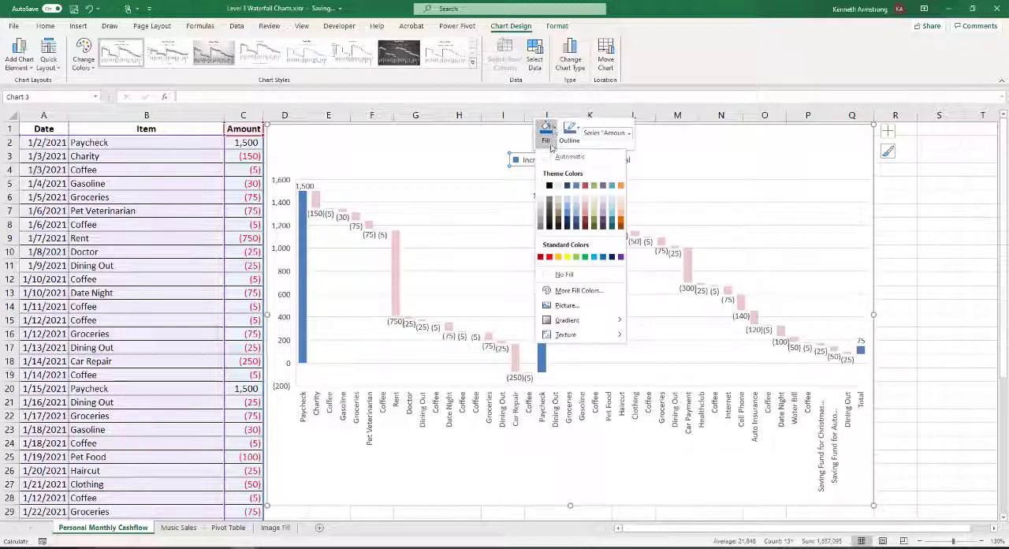
click(585, 259)
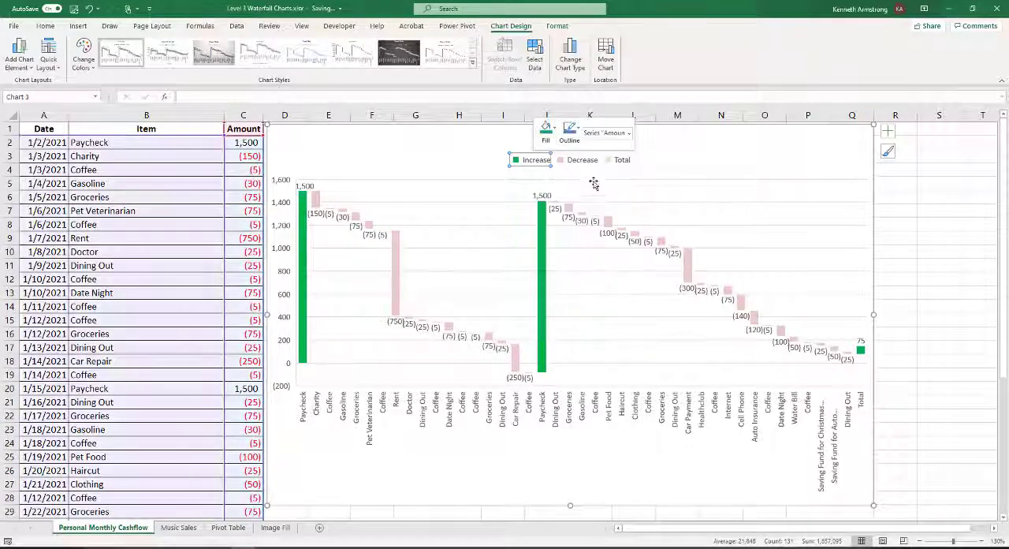
Fill the Decrease series with standard Red through its legend entry
click(578, 162)
right_click(580, 162)
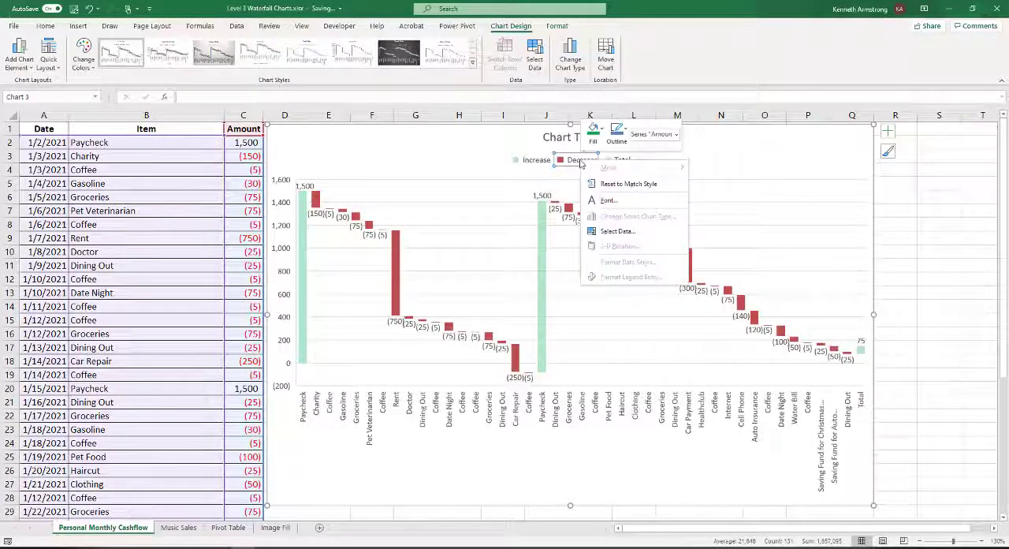
click(597, 134)
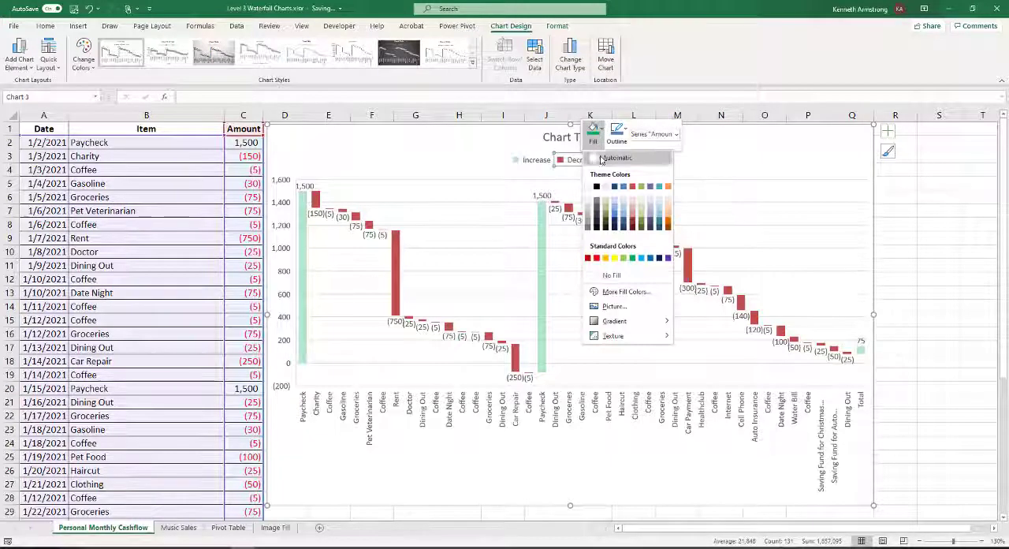
click(597, 258)
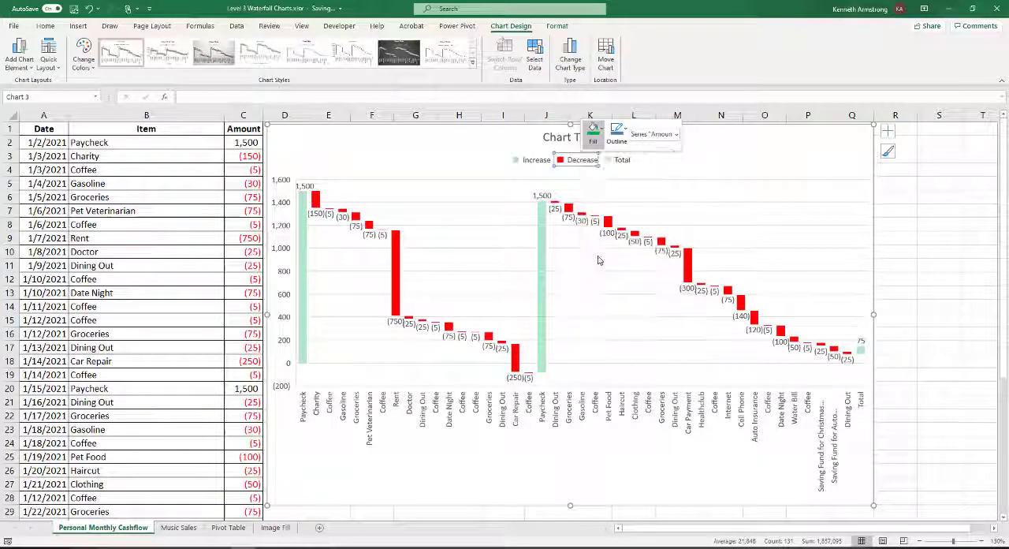
Set the final Total data point of the waterfall chart as a total
click(620, 160)
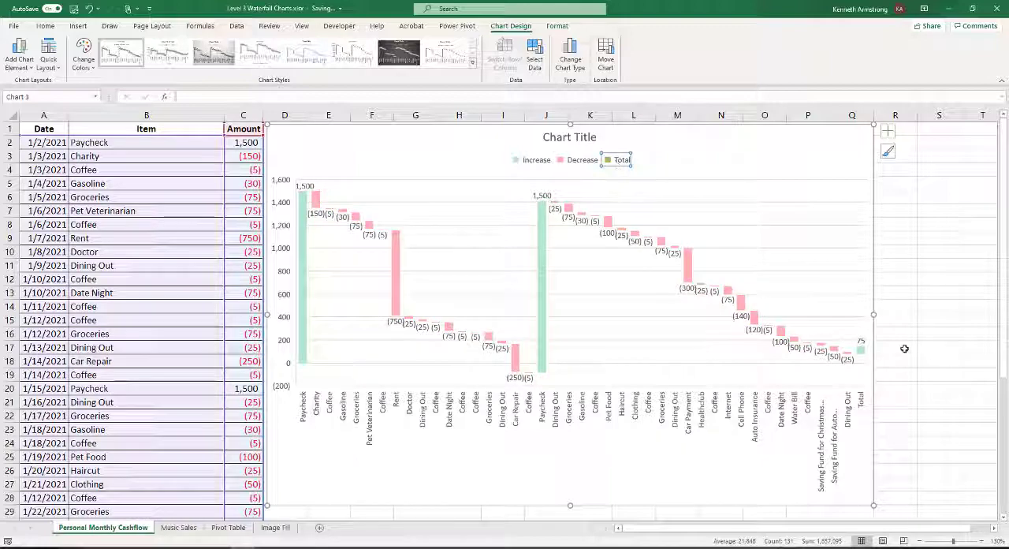
click(862, 353)
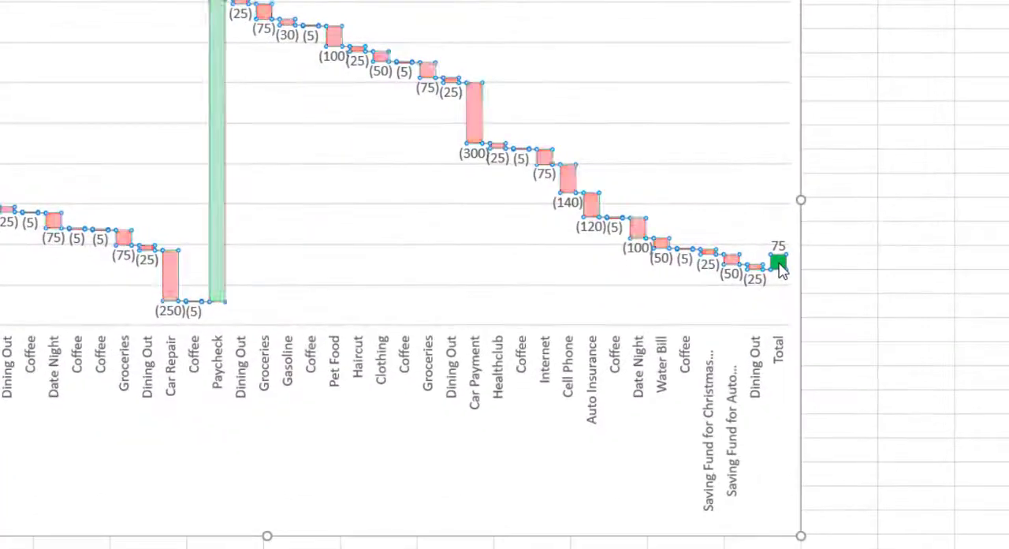
click(779, 265)
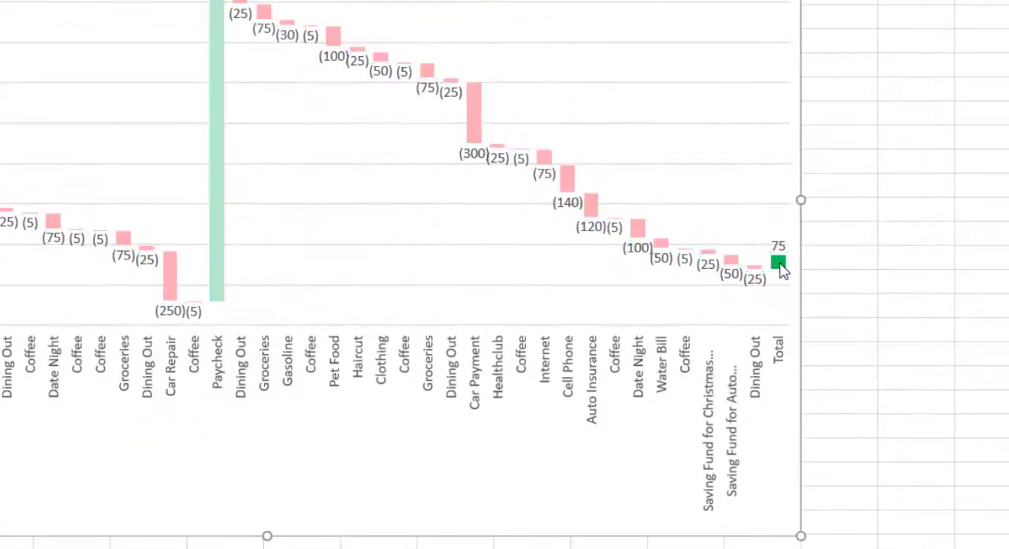
right_click(778, 264)
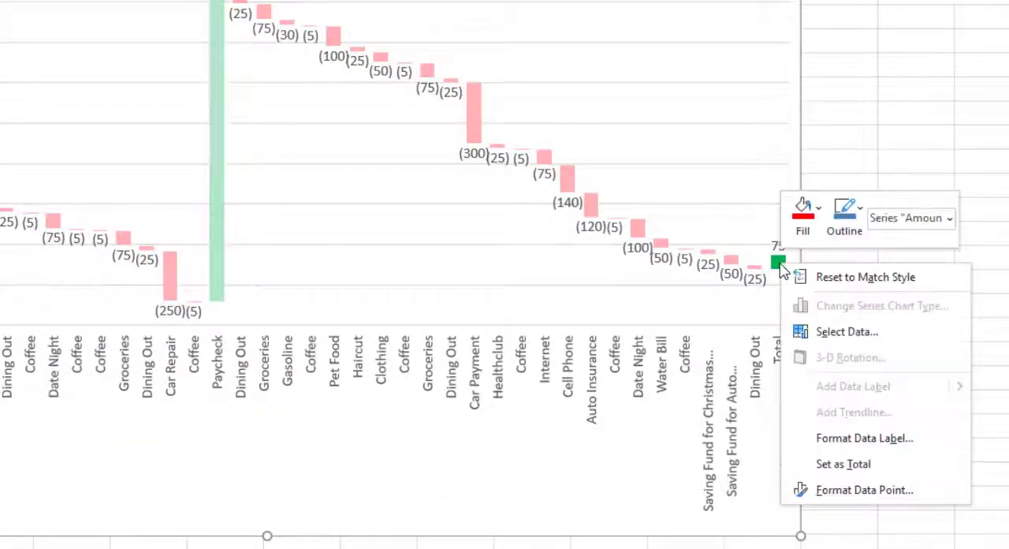
click(859, 467)
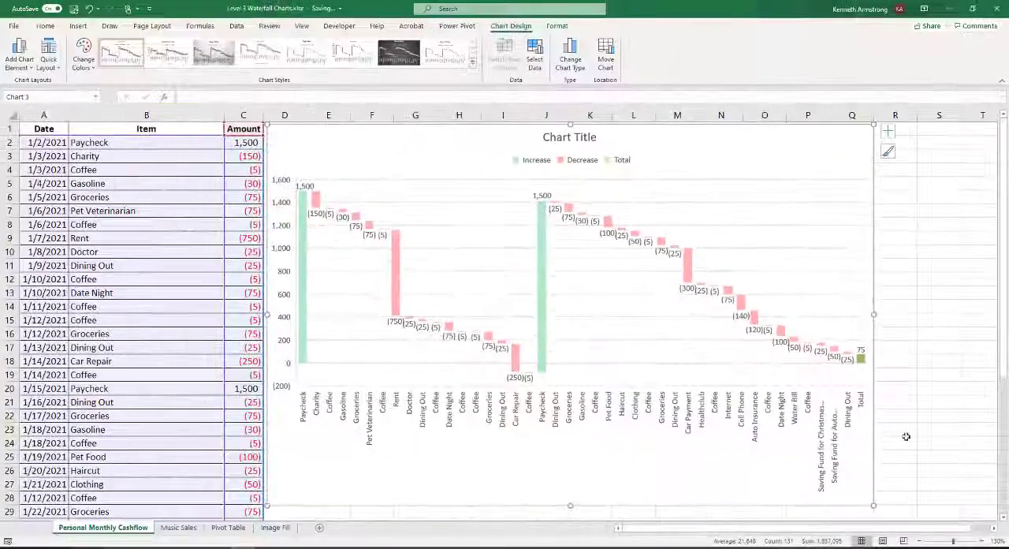
Fill the Total series with standard Light Blue through its legend entry
click(622, 162)
click(622, 162)
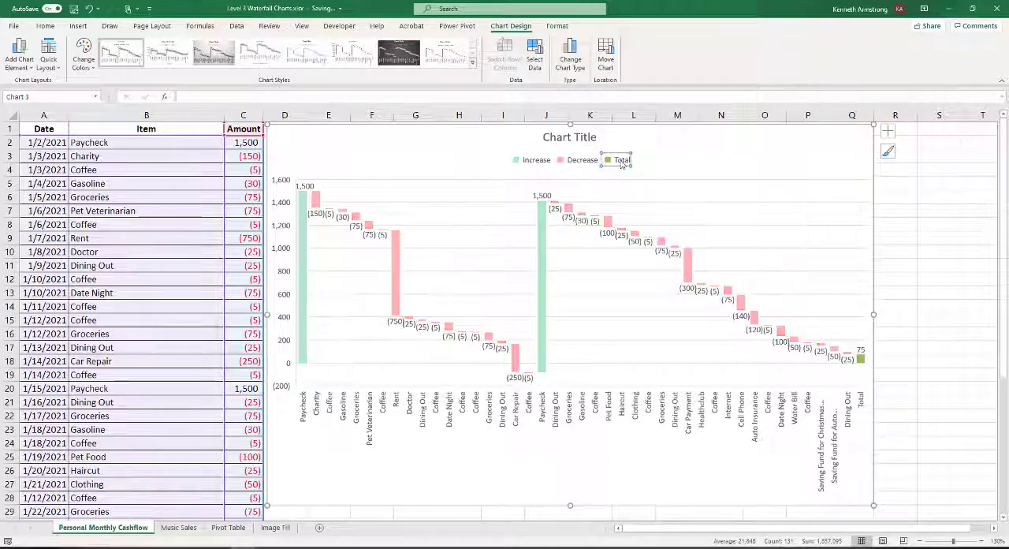
right_click(622, 162)
click(642, 133)
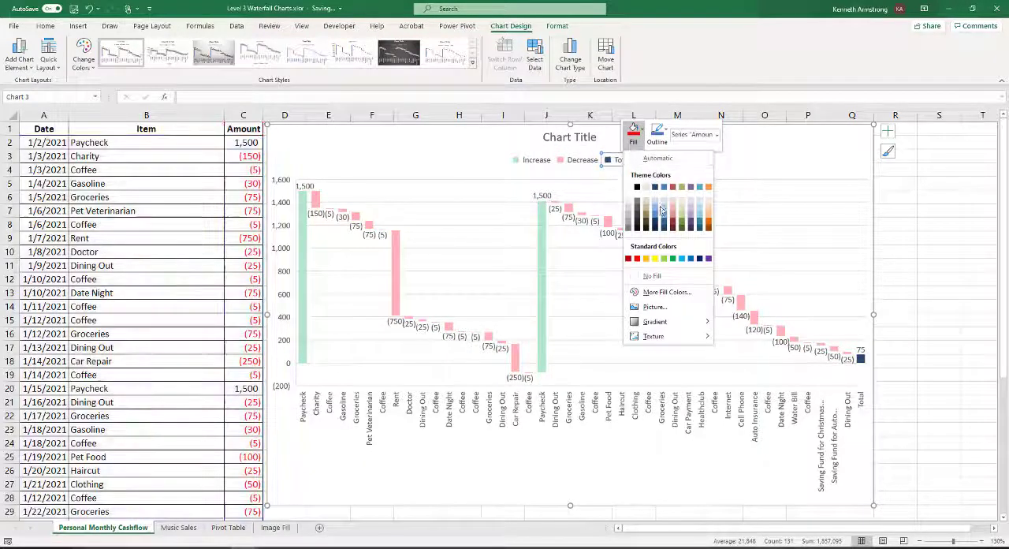
click(682, 259)
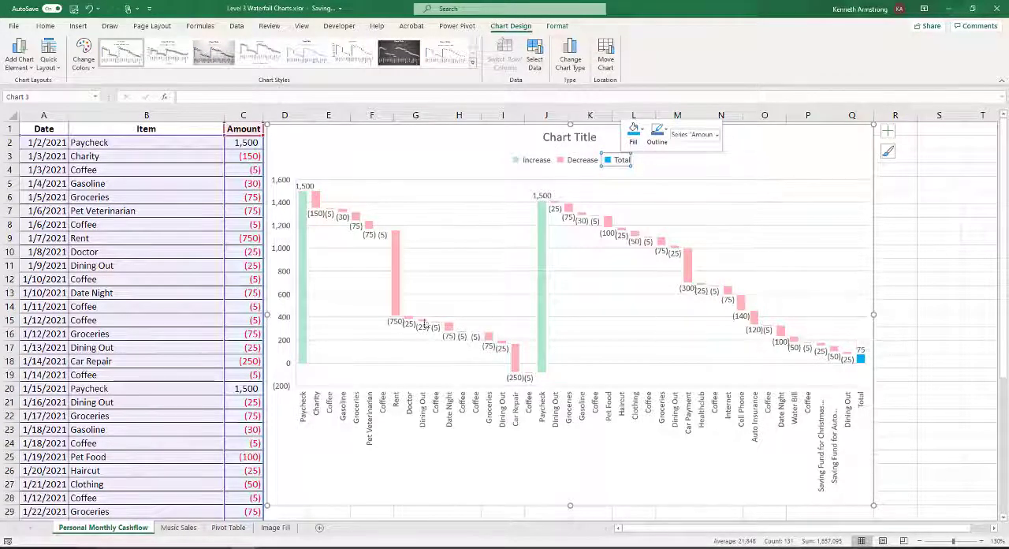
Examine the Car Repair dip against the zero line, the Total column, and the Car Payment and Auto Insurance columns in the chart
click(304, 367)
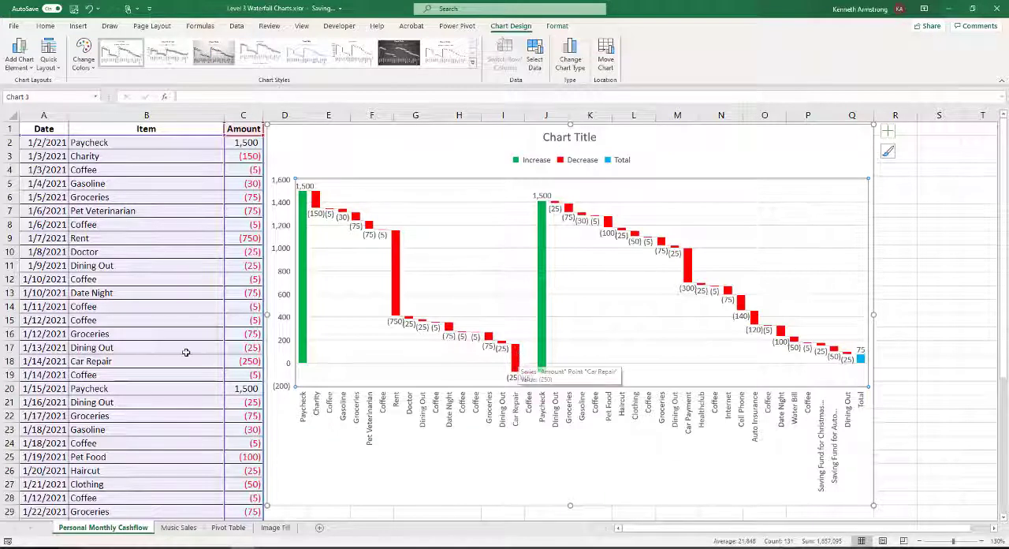
click(516, 360)
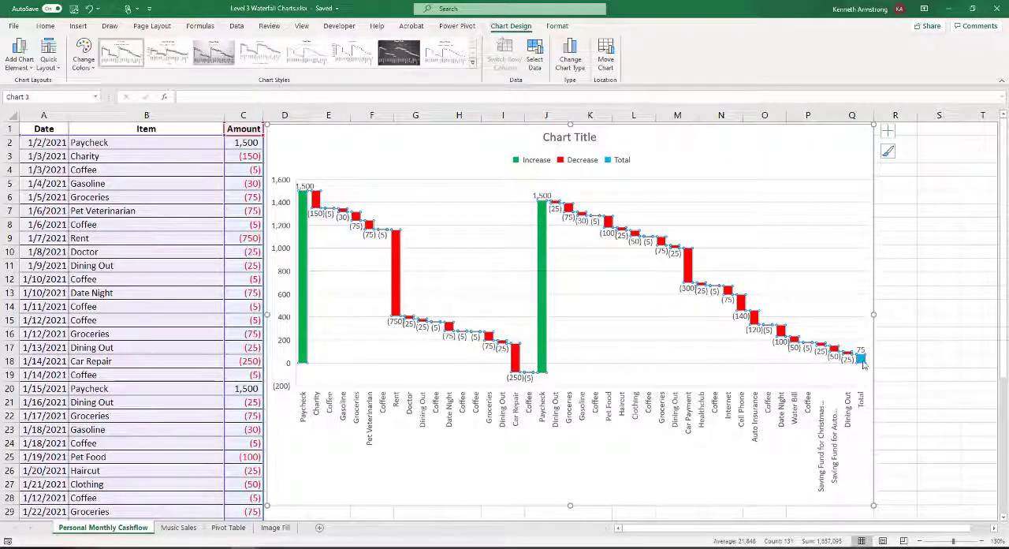
mouse_move(863, 363)
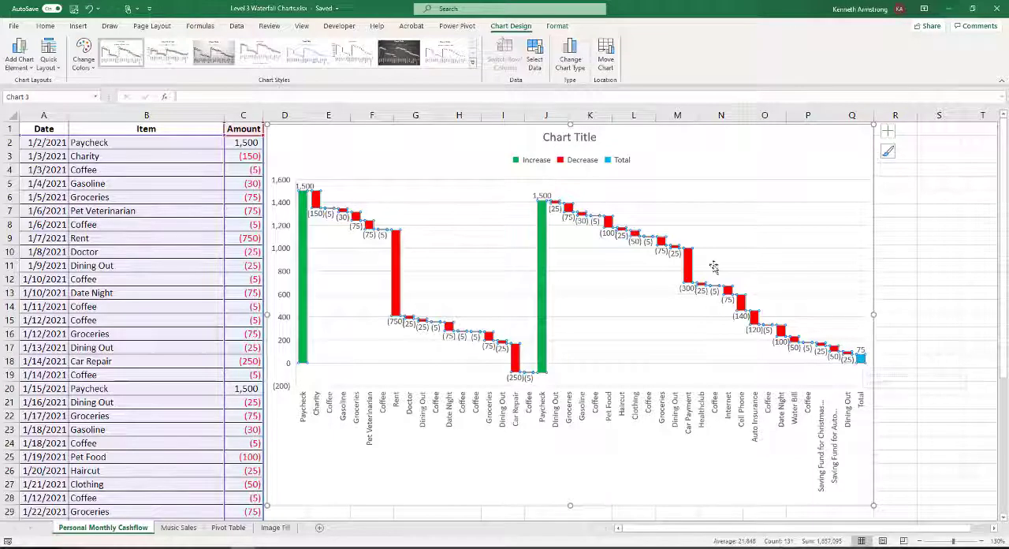
mouse_move(688, 268)
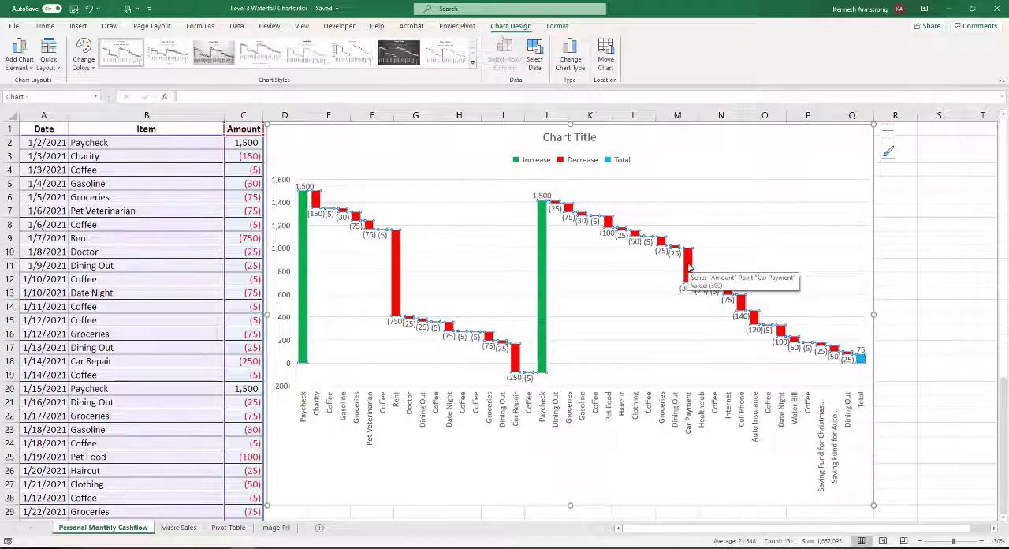
mouse_move(754, 319)
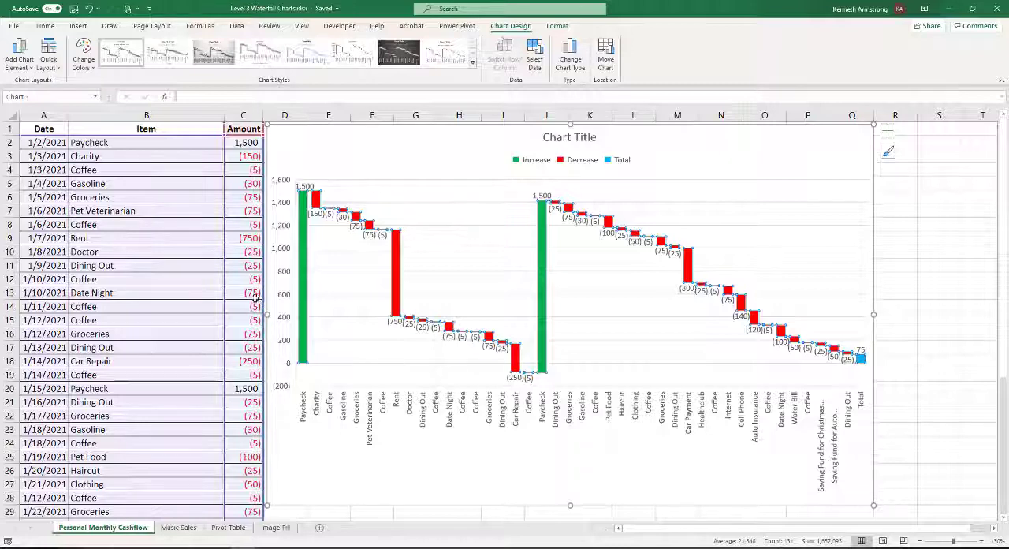
Change the Car Repair amount in C18 to -100
click(239, 361)
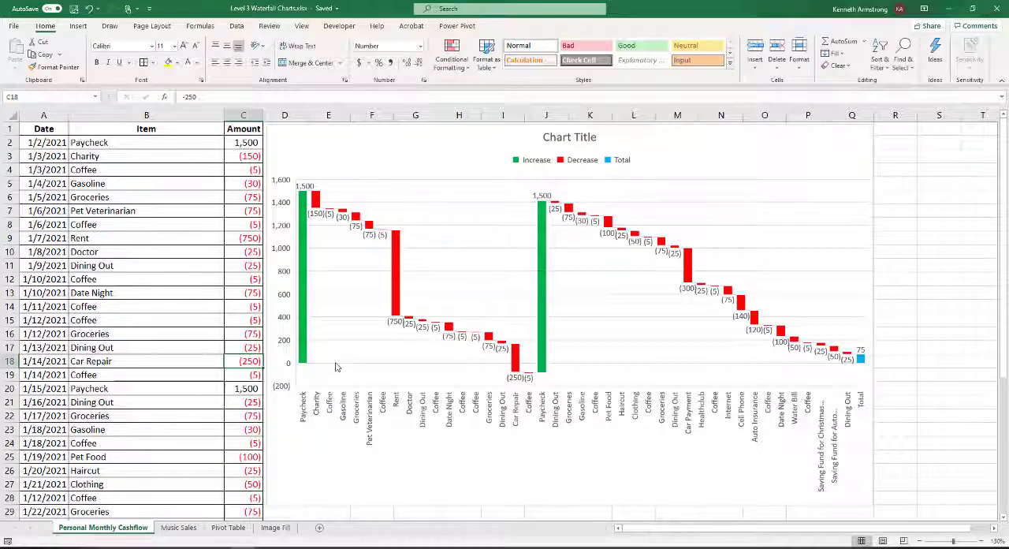
text(-100)
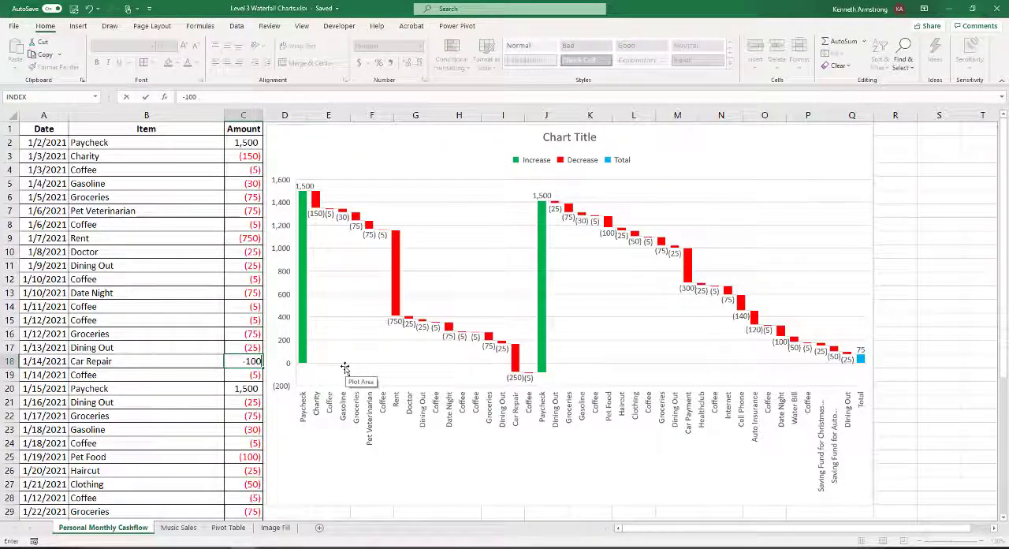
key(Return)
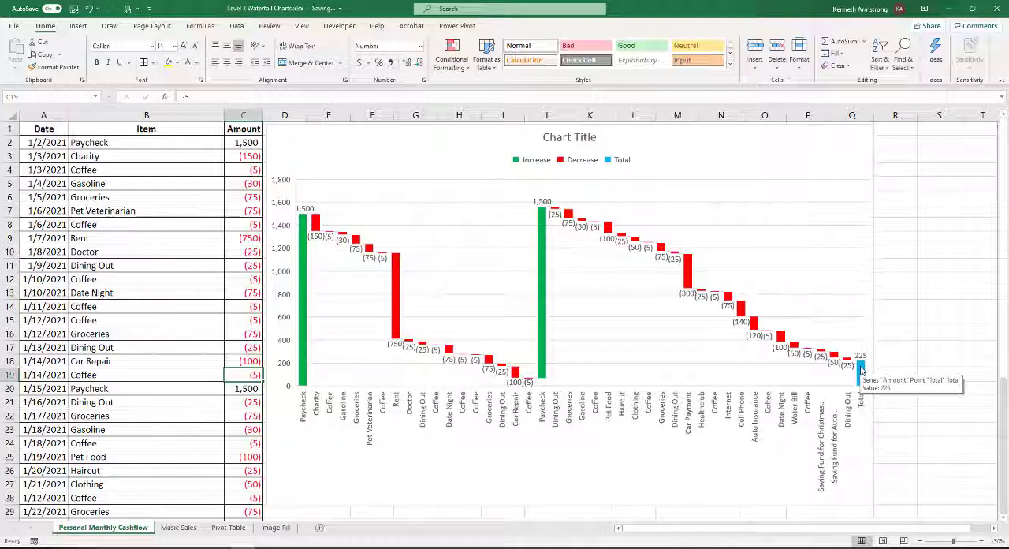
Highlight only the Car Payment column in the updated chart, and deselect the chart after viewing it
click(688, 279)
click(689, 279)
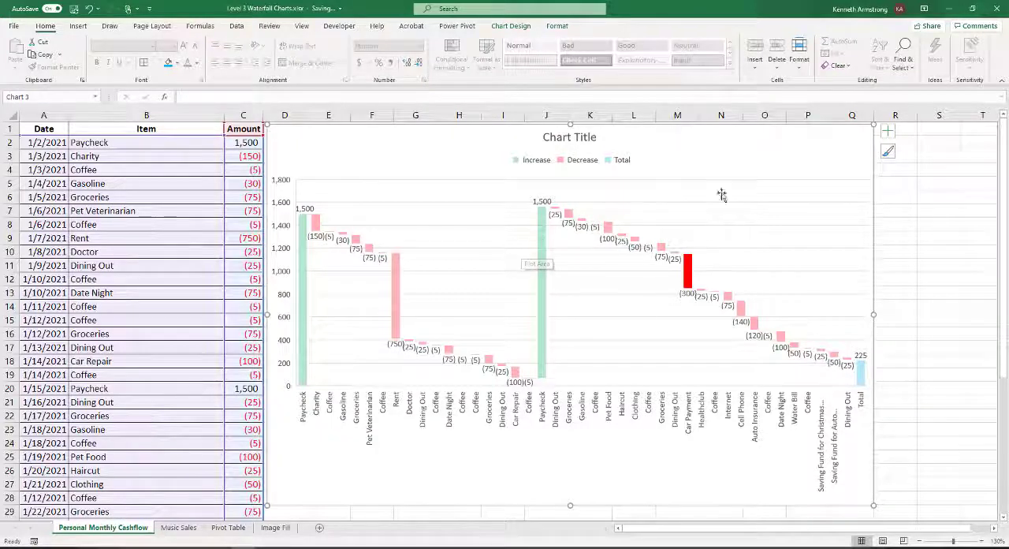
click(896, 189)
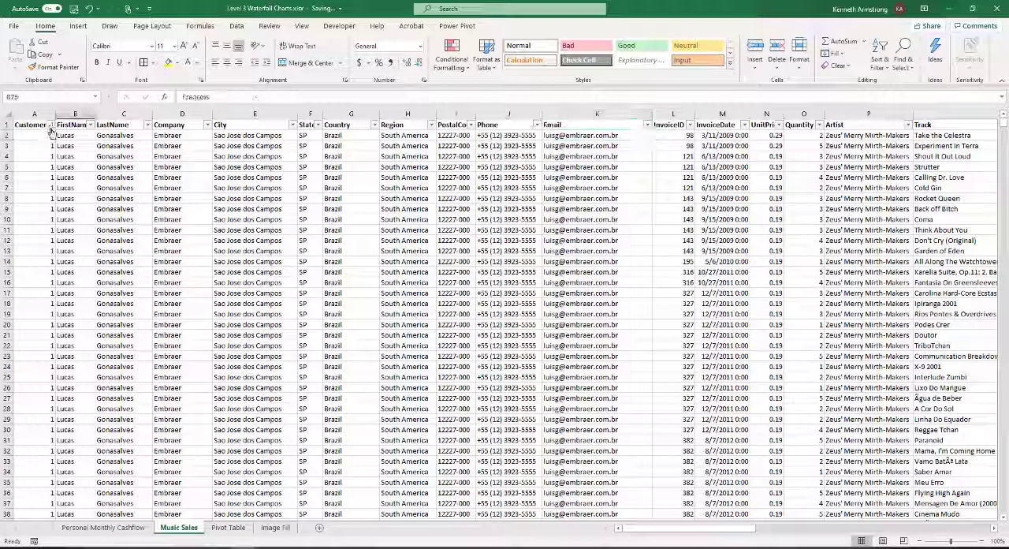
Examine the first Music Sales record across its columns, from the customer's name and company to the invoice details and unit price
click(67, 129)
click(118, 134)
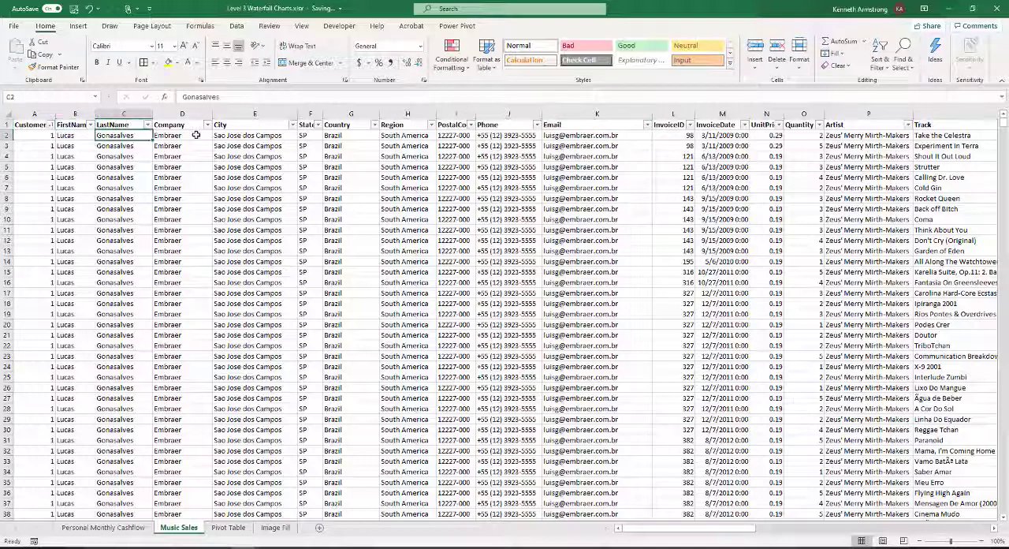
click(249, 138)
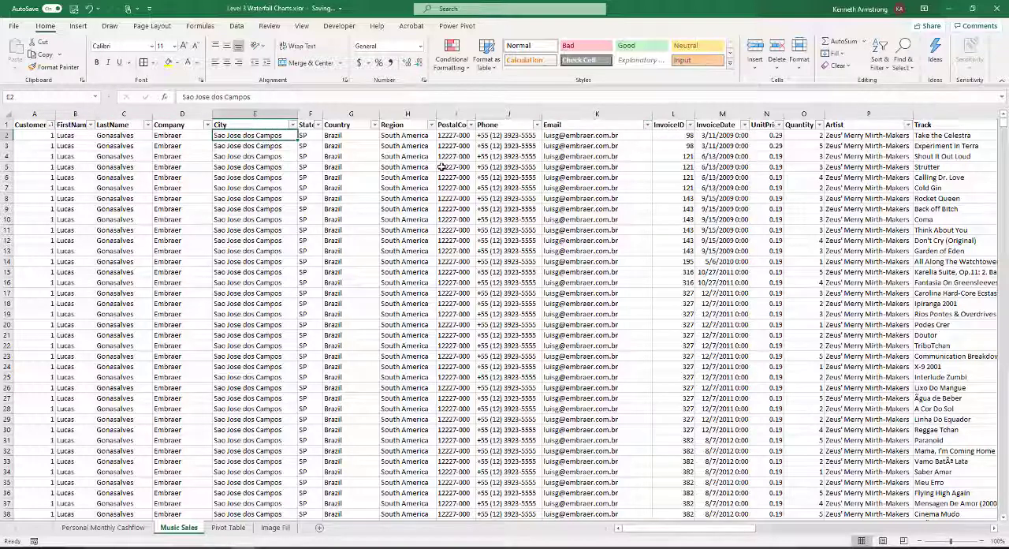
key(Right)
key(Right)
key(Right)
key(Right)
key(Right)
key(Right)
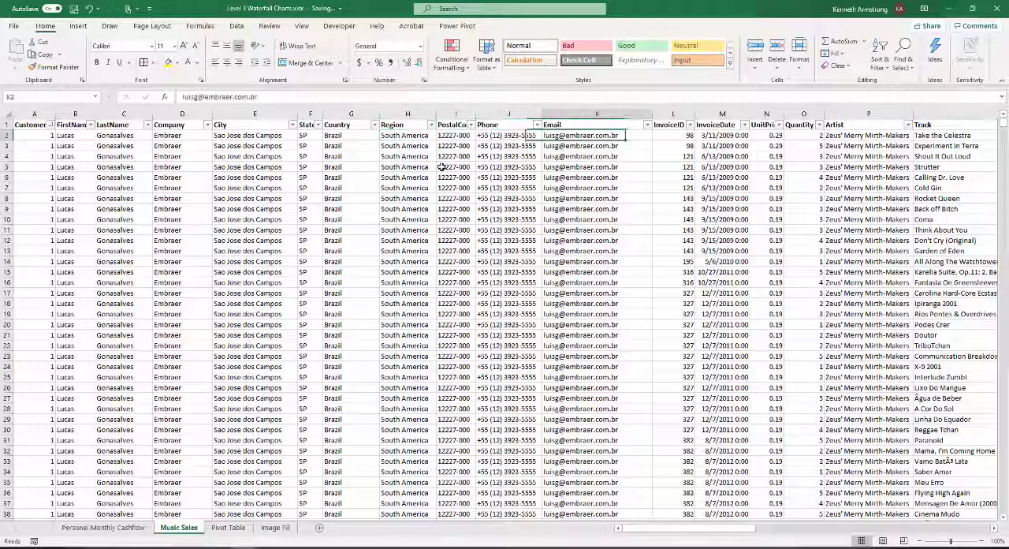
key(Right)
key(Left)
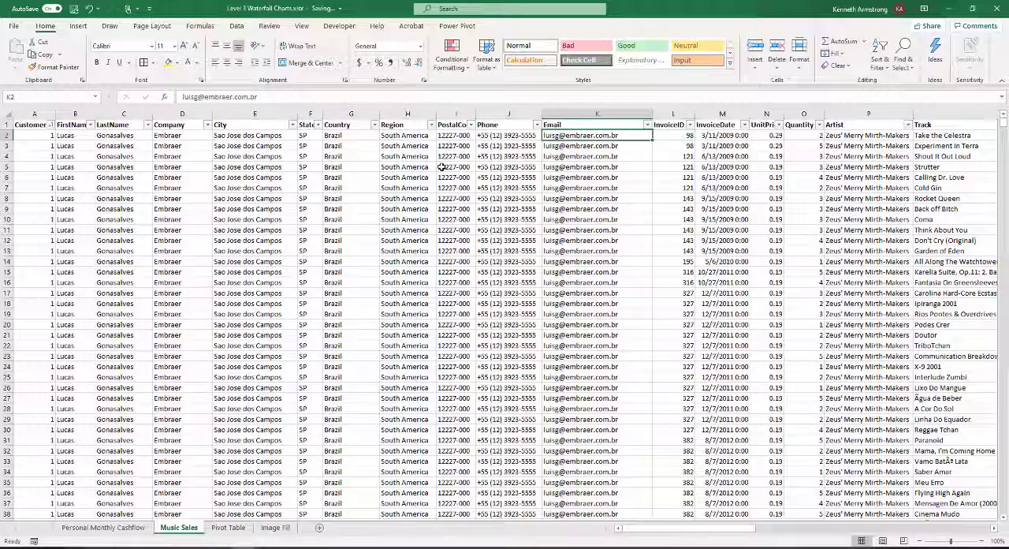
key(Right)
key(Right)
key(Right)
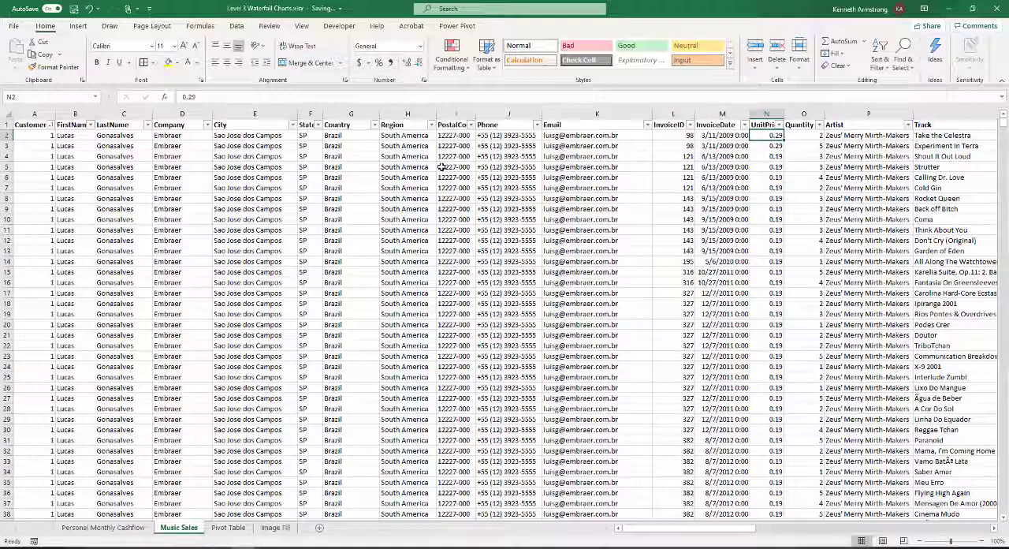
Examine the UnitPrice values in column N down to row 96 and return to the first record
key(Down)
key(Down)
key(Down)
key(Down)
key(Down)
key(Down)
key(Down)
key(Down)
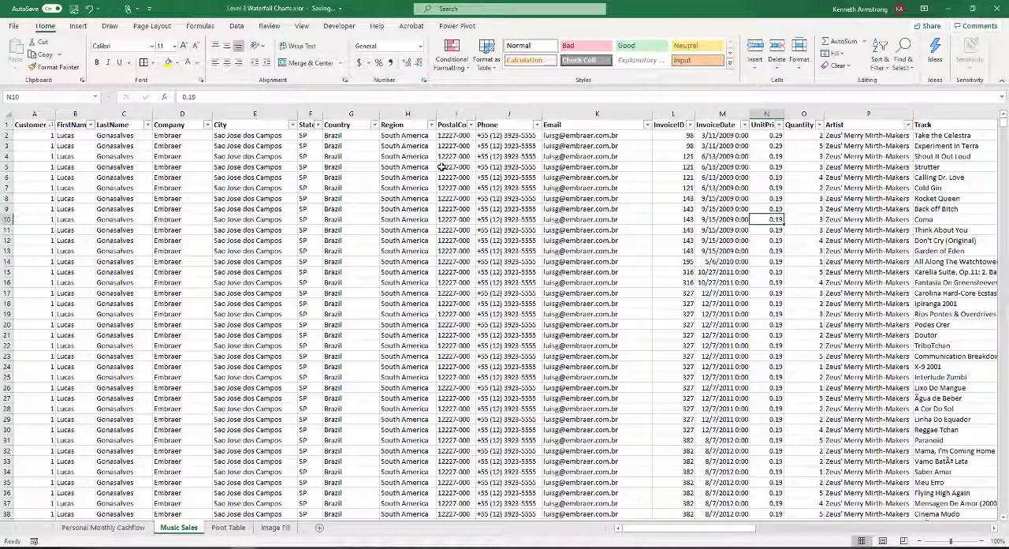
key(Down)
key(Down)
key(Down)
key(Down)
key(Down)
key(Down)
key(Down)
key(Down)
key(Down)
key(Down)
key(Down)
key(Down)
key(Down)
key(Down)
key(Down)
key(Down)
key(Down)
key(Down)
key(Down)
key(Down)
key(Down)
key(Down)
key(Down)
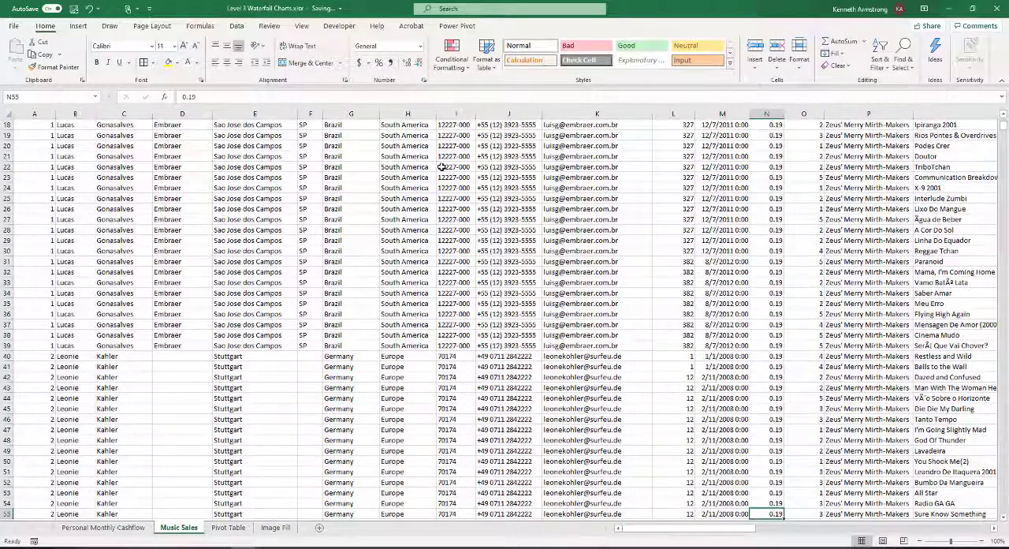
key(Down)
key(Down)
key(Down)
key(Down)
key(Down)
key(Down)
key(Down)
key(Down)
key(Down)
key(Down)
key(Down)
key(Down)
key(Down)
key(Down)
key(Down)
key(Down)
key(Down)
key(Down)
key(Down)
key(Down)
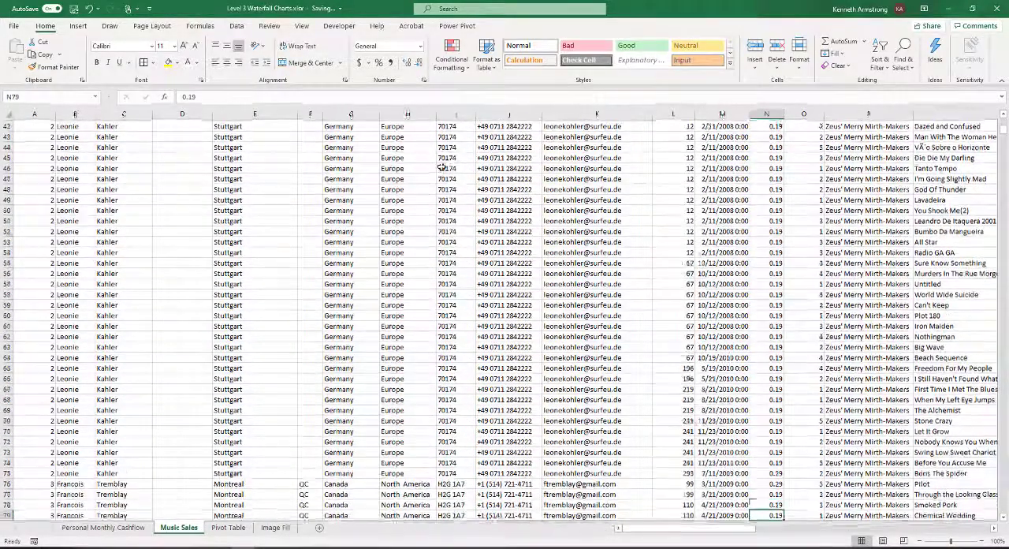
key(Down)
key(Down)
key(Down)
key(Down)
key(Down)
key(Down)
key(Down)
key(Down)
key(Down)
key(Down)
key(Down)
key(Down)
key(Down)
key(Down)
key(Down)
key(Down)
key(Down)
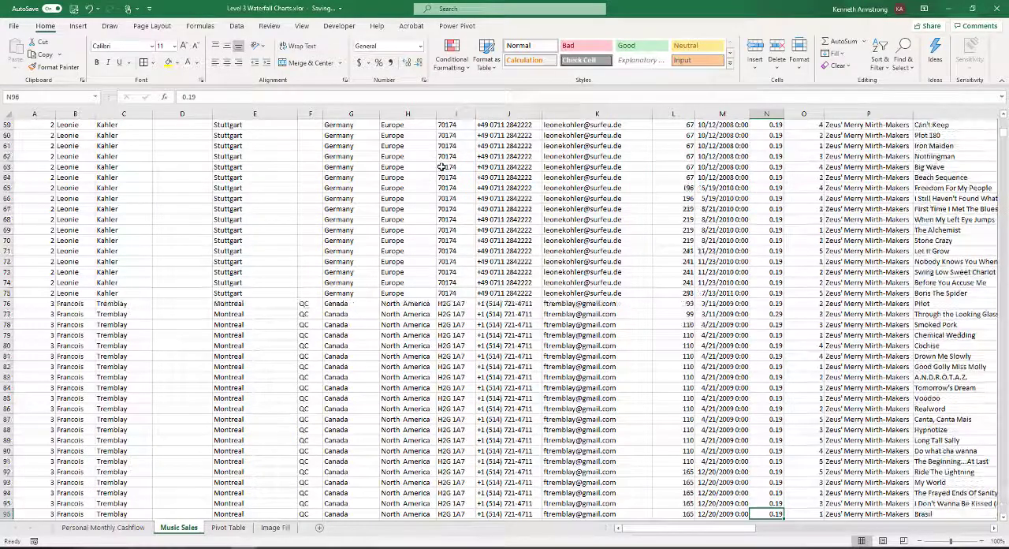
key(Up)
key(Up)
key(Up)
key(Up)
key(Up)
key(Up)
key(Up)
key(Up)
key(Up)
key(Up)
key(Up)
key(Up)
key(Up)
key(Up)
key(Up)
key(Up)
key(Up)
key(Up)
key(Up)
key(Up)
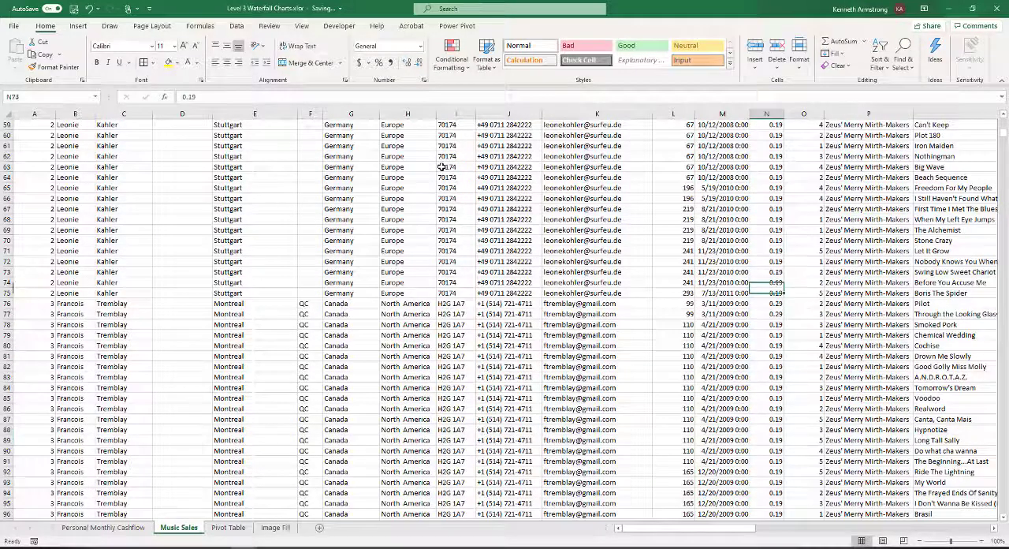
key(Up)
key(Up)
key(Up)
key(Up)
key(Up)
key(Up)
key(Up)
key(Up)
key(Up)
key(Up)
key(Up)
key(Up)
key(Up)
key(Up)
key(Up)
key(Up)
key(Up)
key(Up)
key(Up)
key(Up)
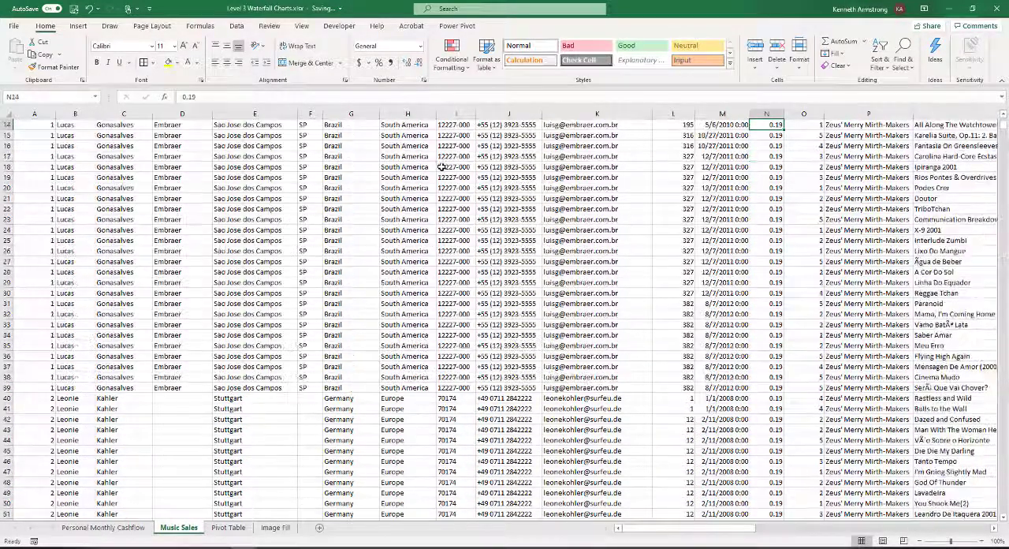
key(Up)
key(Up)
key(Up)
key(Up)
key(Up)
key(Up)
key(Up)
key(Up)
key(Up)
key(Up)
key(Up)
key(Up)
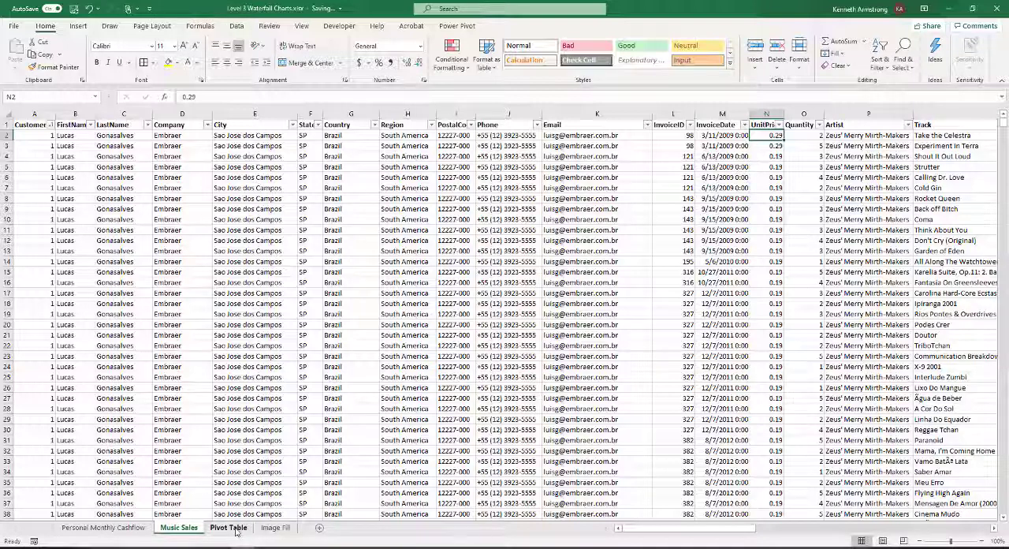
Convert the Country and Amount data in A1:B25 of the Image Fill sheet into a table with headers
click(278, 529)
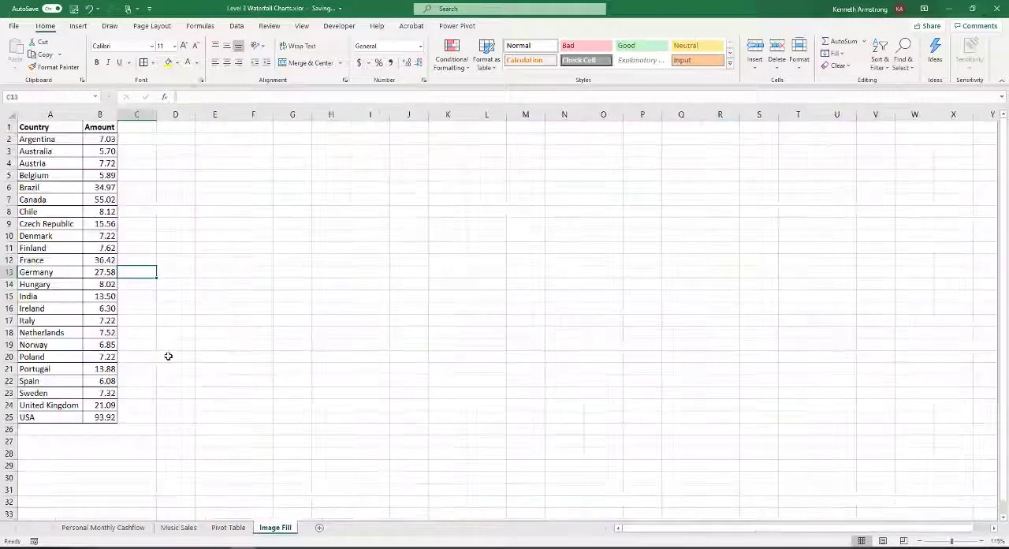
scroll(168, 356, up, 2)
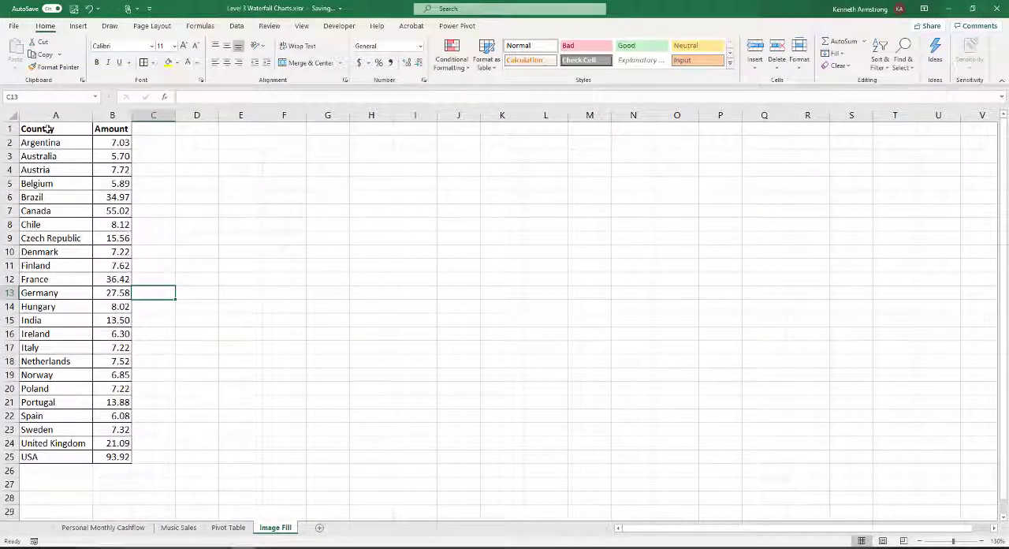
drag(48, 129, 119, 458)
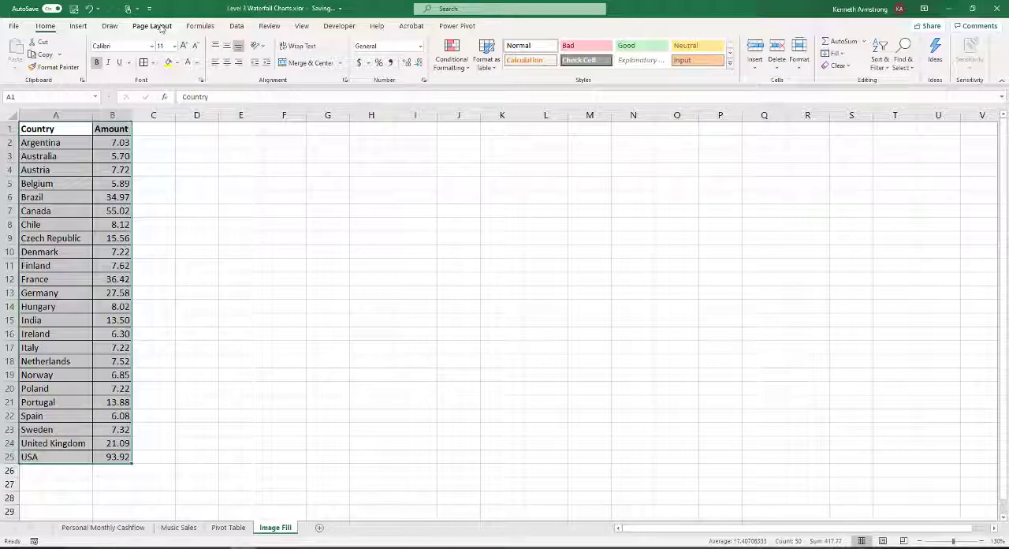
click(63, 156)
click(58, 128)
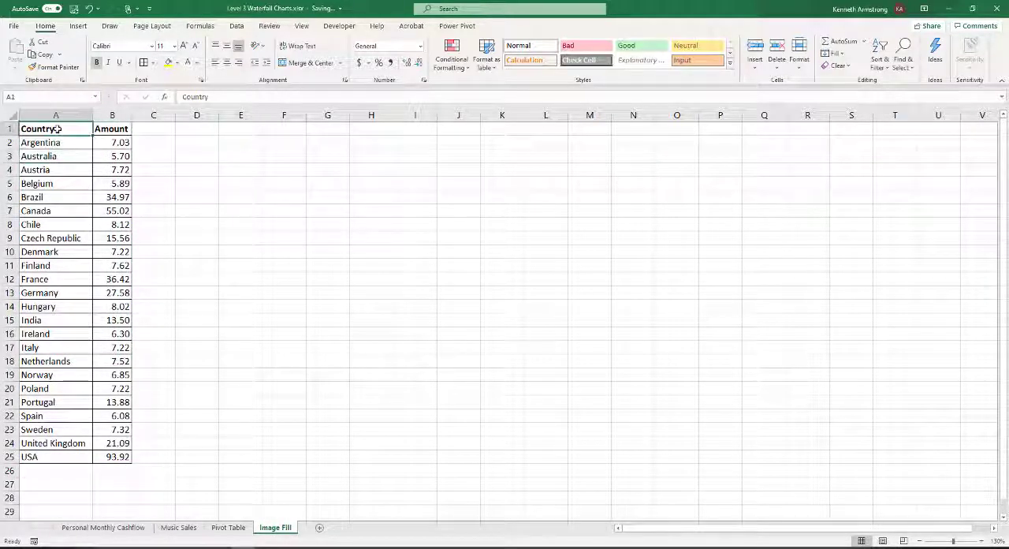
click(237, 26)
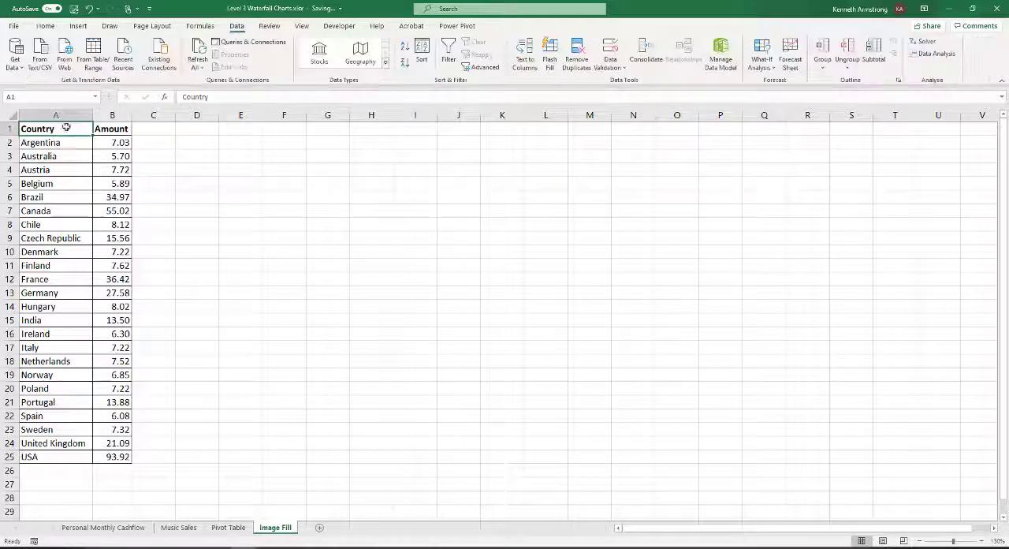
click(77, 26)
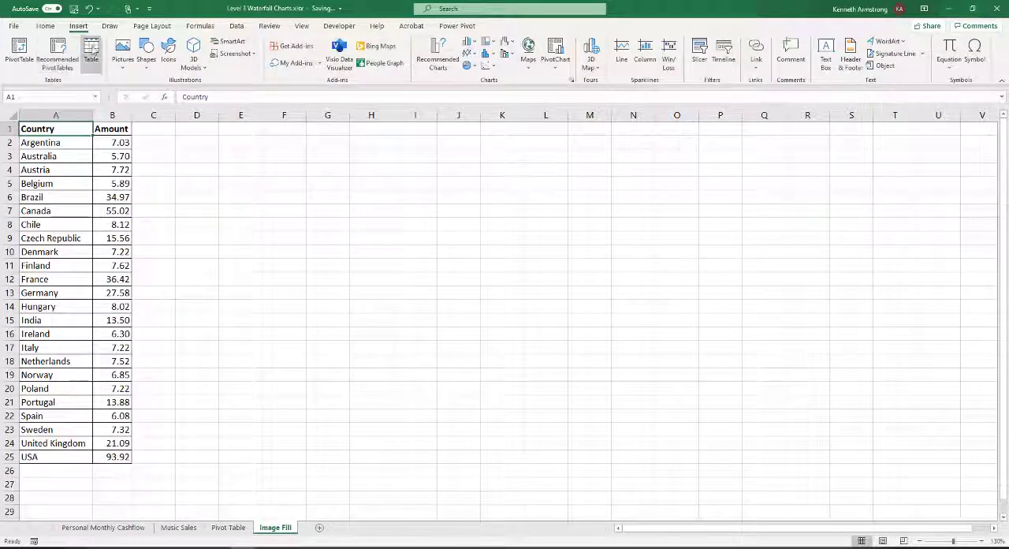
click(93, 48)
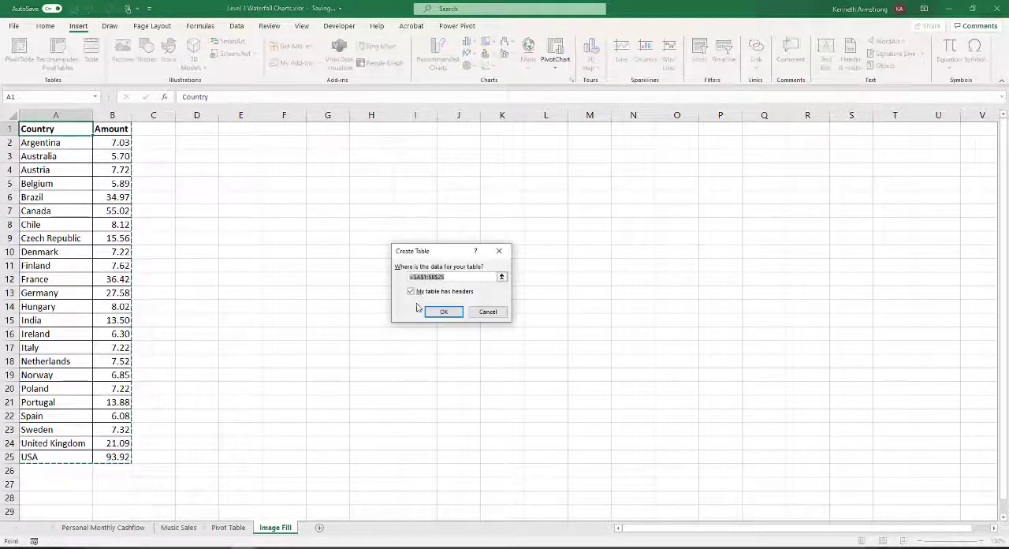
click(447, 312)
click(67, 186)
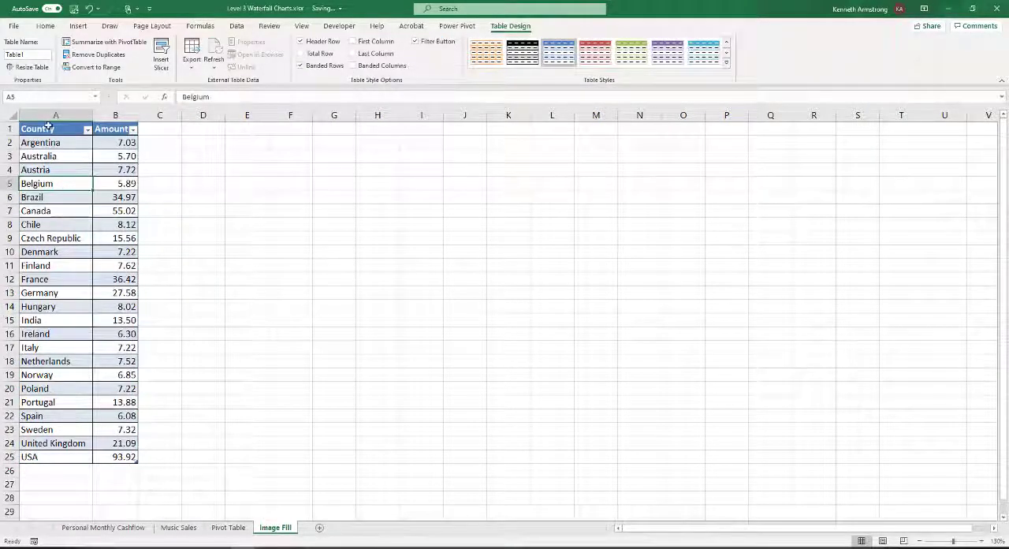
Add a total row to the Country and Amount table and select its Amount total in B26
drag(50, 128, 113, 455)
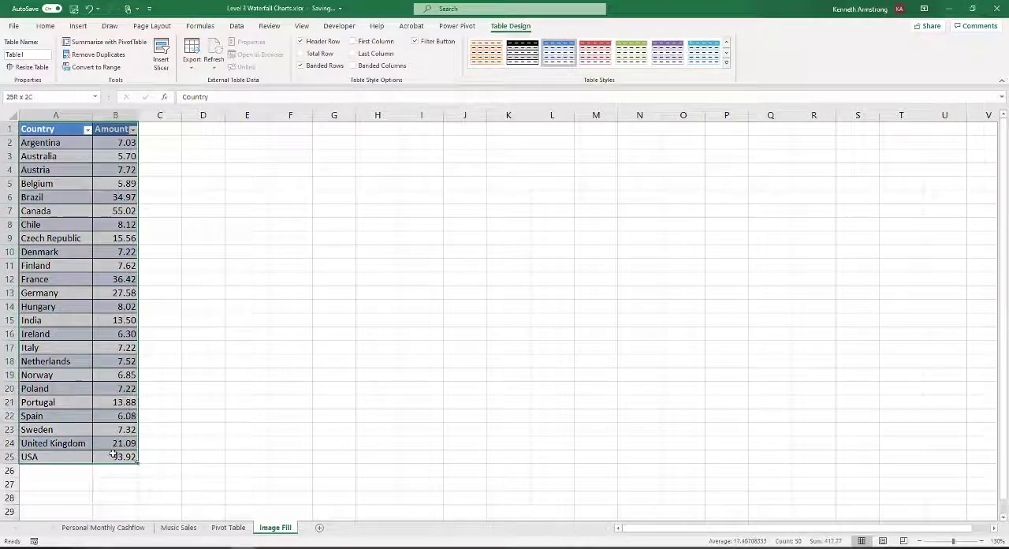
click(112, 455)
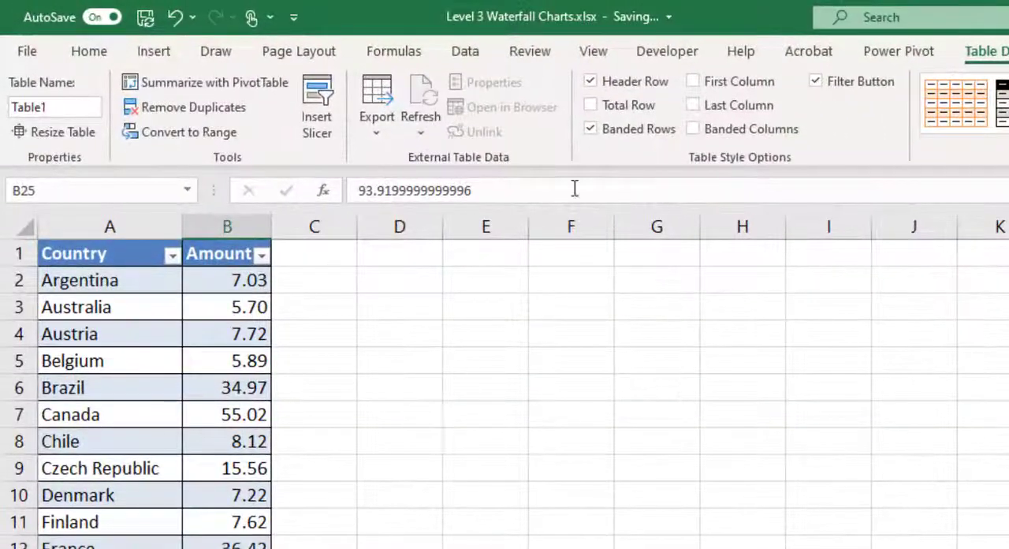
click(590, 105)
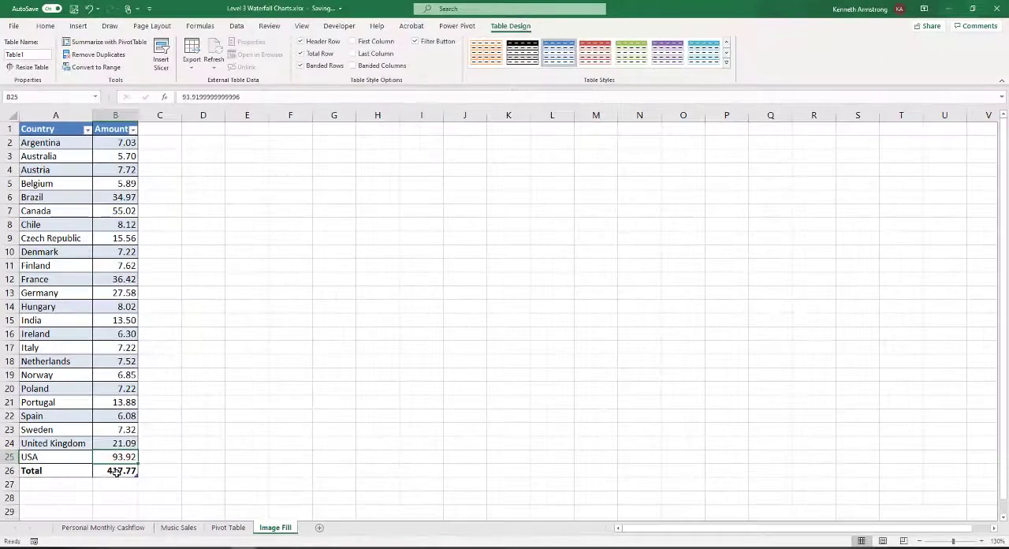
click(116, 471)
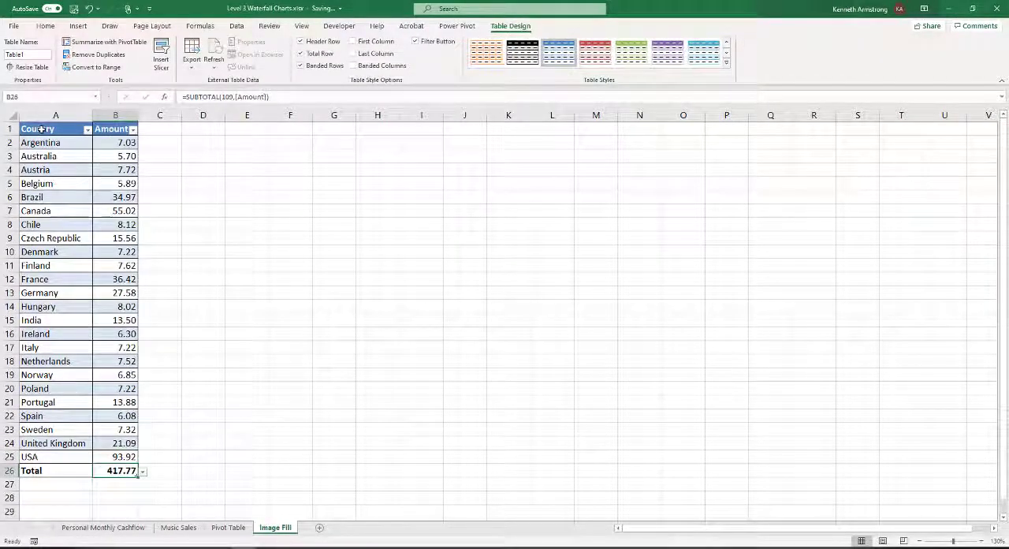
Open the Insert Chart dialog for the country data in A1:B25, leaving the Total row out of the selection
drag(43, 129, 136, 457)
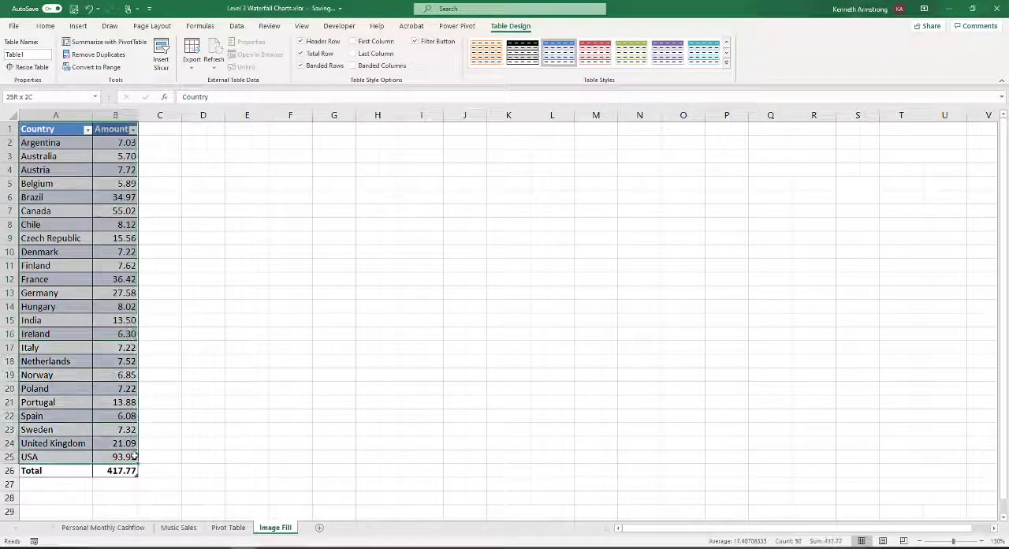
click(78, 26)
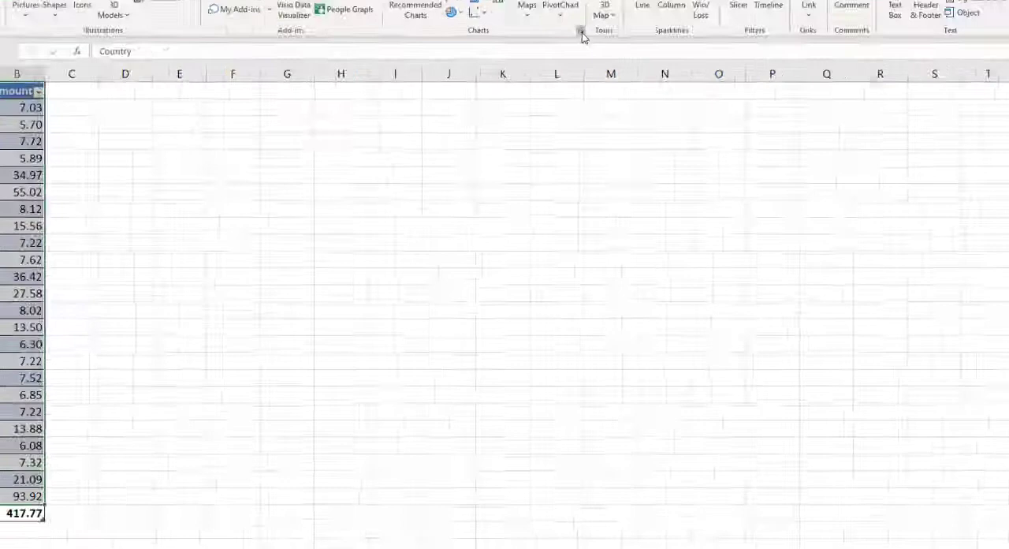
click(571, 80)
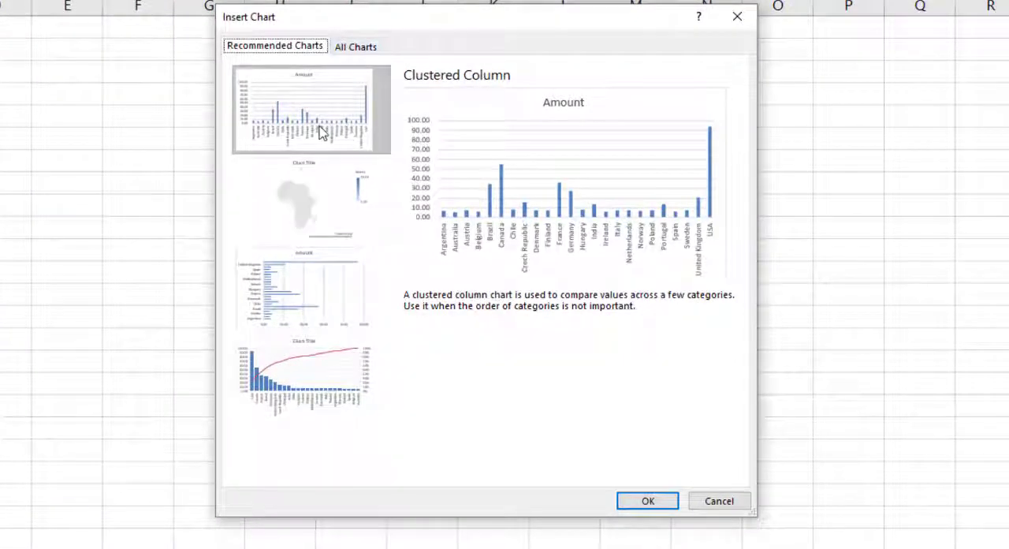
Preview the Line, Pie, Bar, Area, Map, Stock, Surface, Radar and Treemap chart types for the country data
click(357, 47)
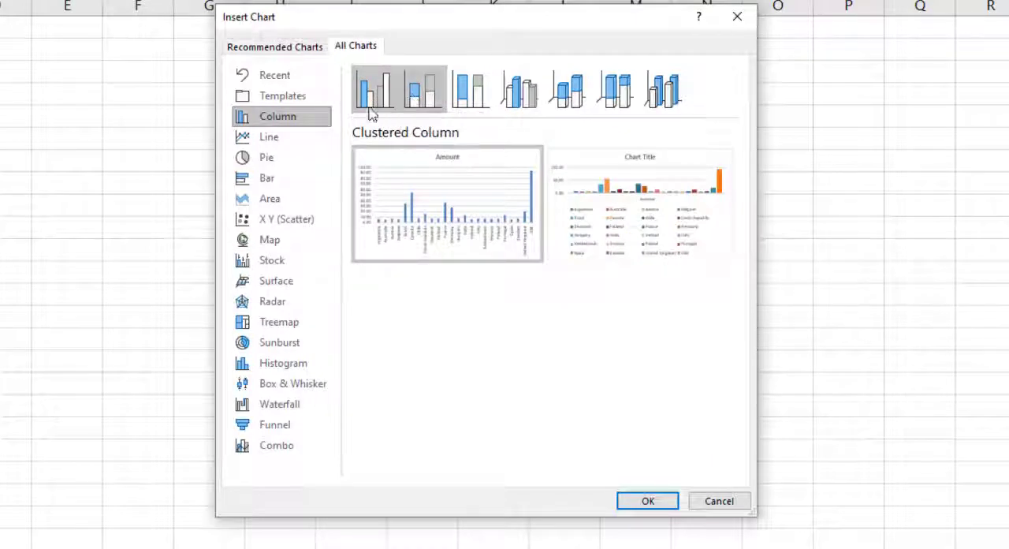
click(285, 141)
click(276, 162)
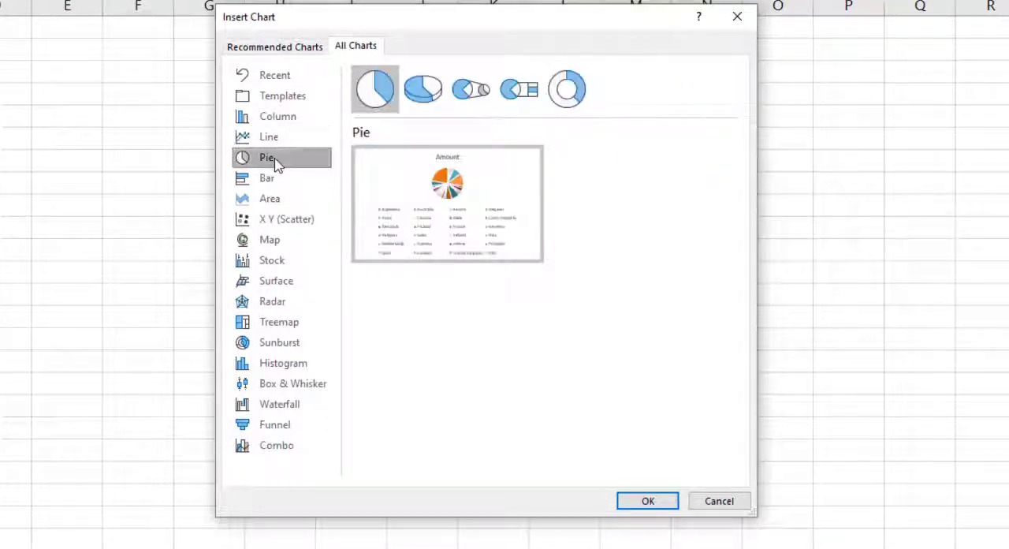
click(273, 180)
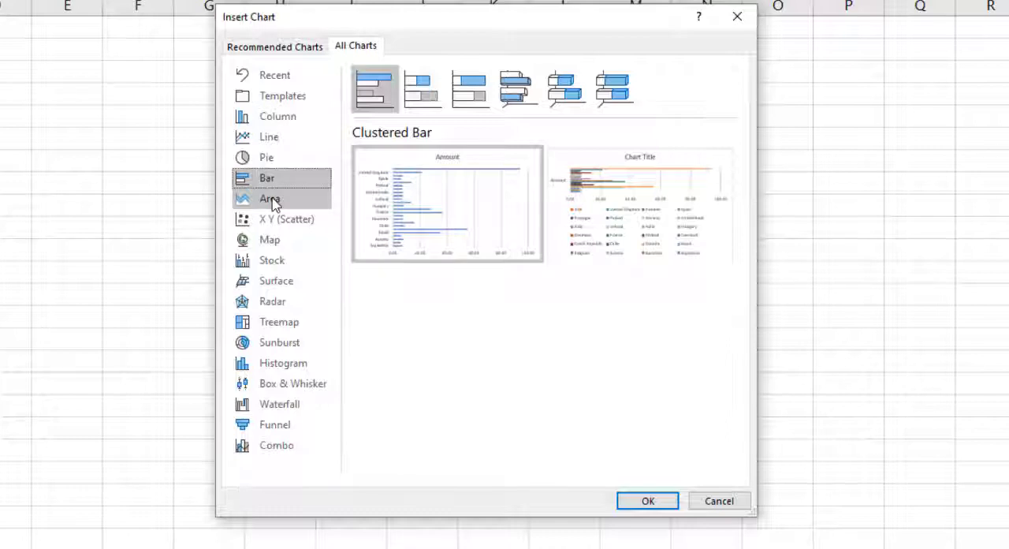
click(272, 202)
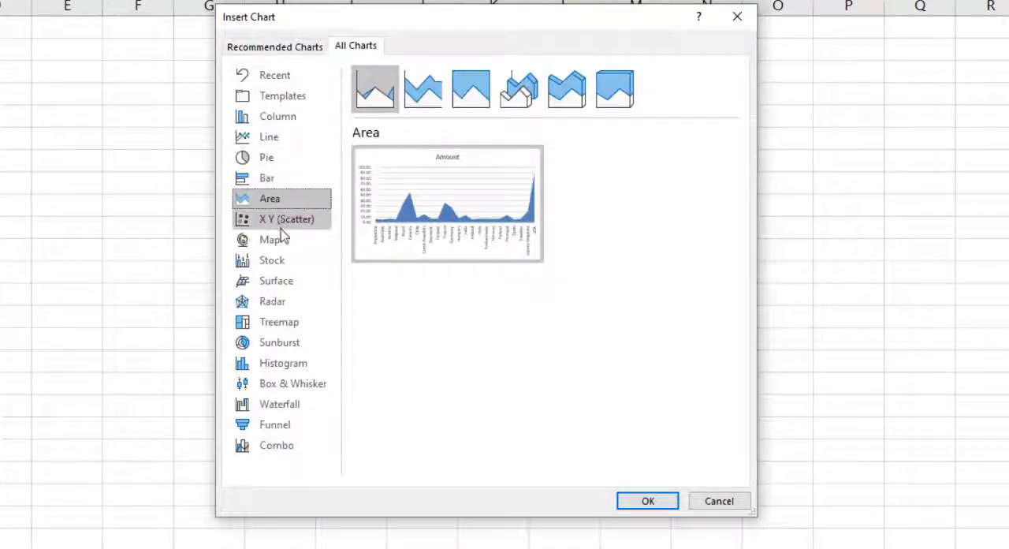
click(275, 242)
click(277, 262)
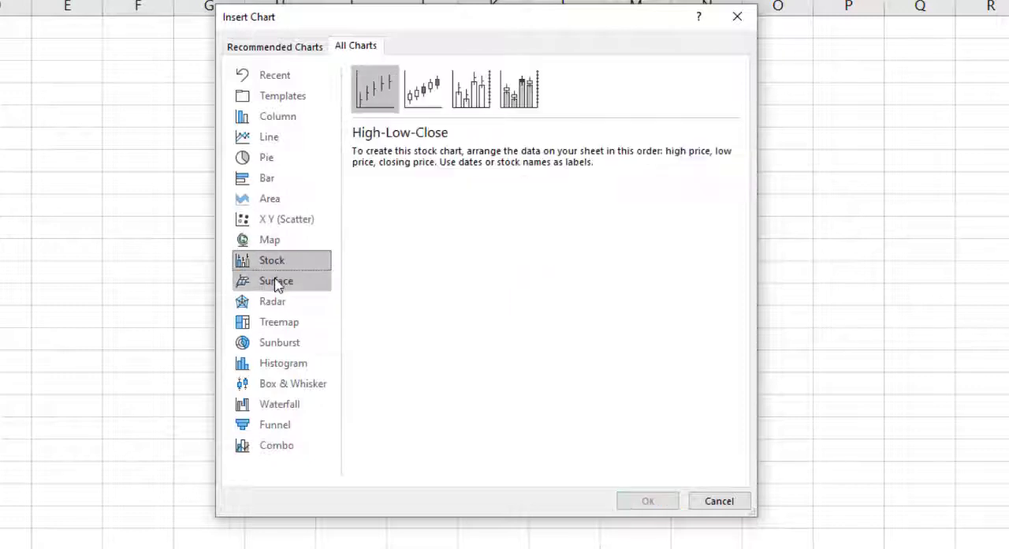
click(278, 281)
click(278, 303)
click(291, 324)
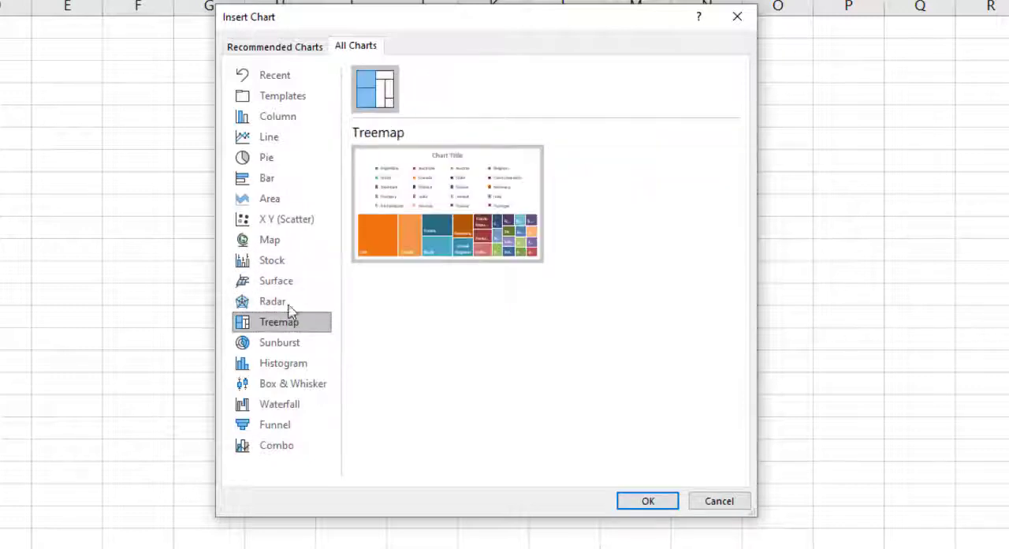
Insert a clustered column chart of the country amounts and enlarge it to span about columns C to N beside the table
click(278, 118)
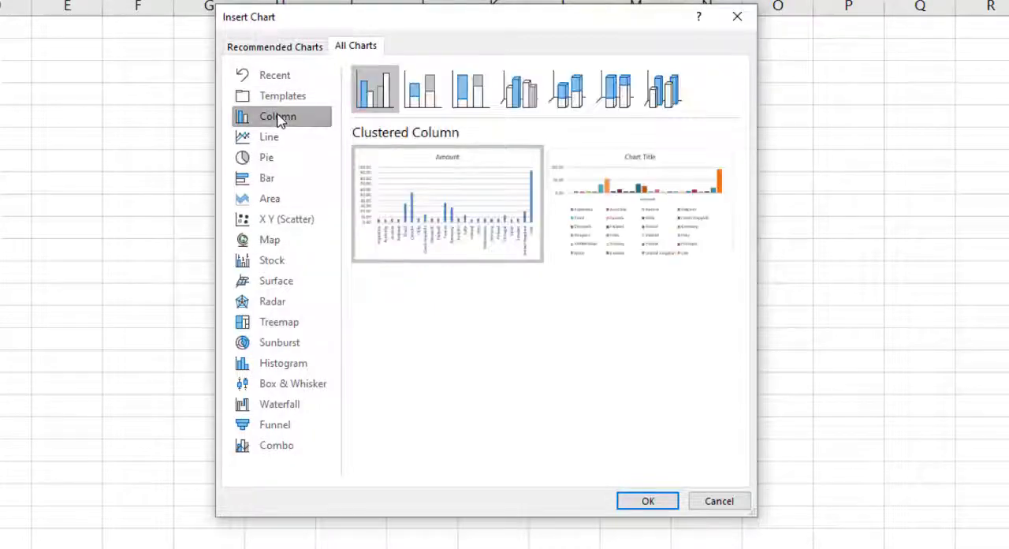
mouse_move(535, 230)
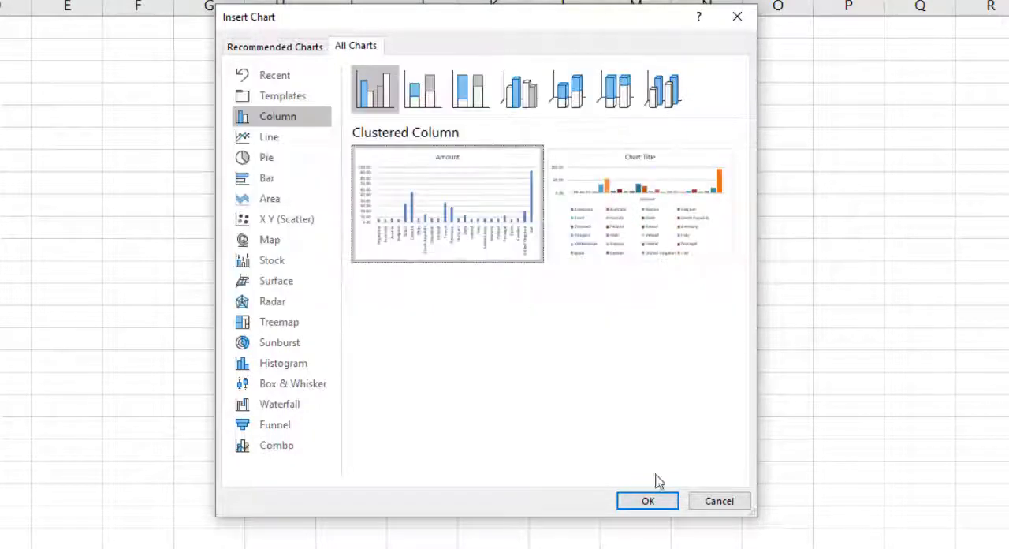
mouse_move(641, 203)
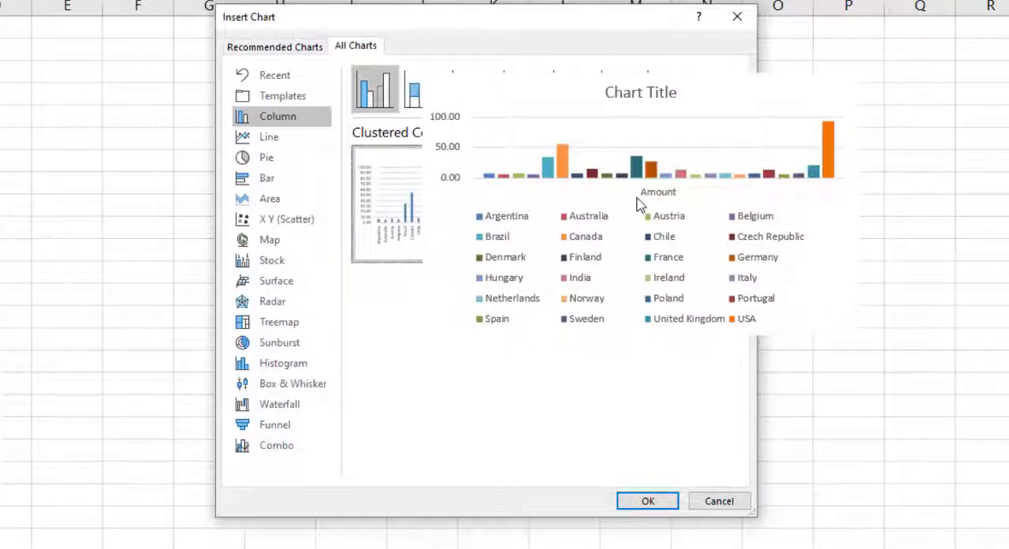
click(647, 500)
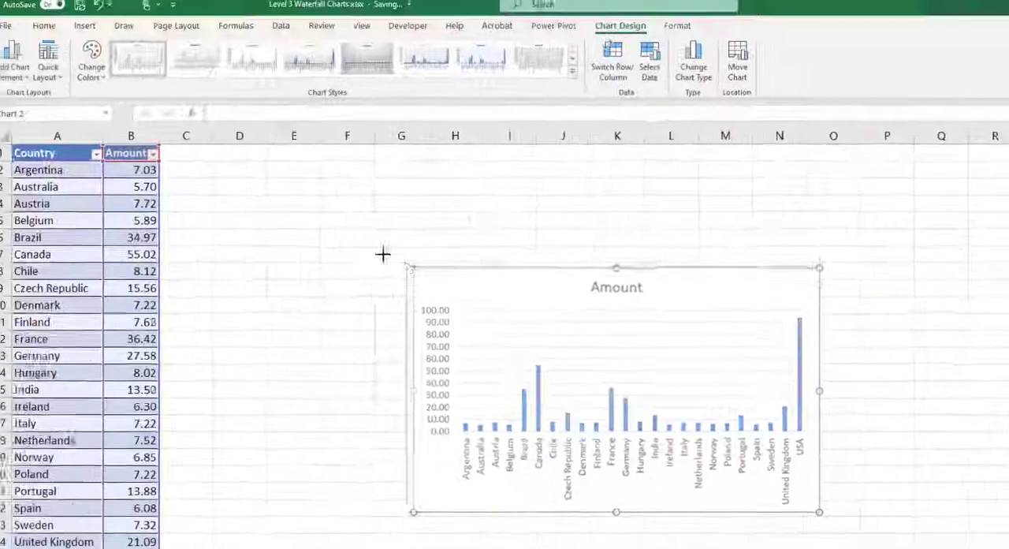
drag(384, 254, 192, 149)
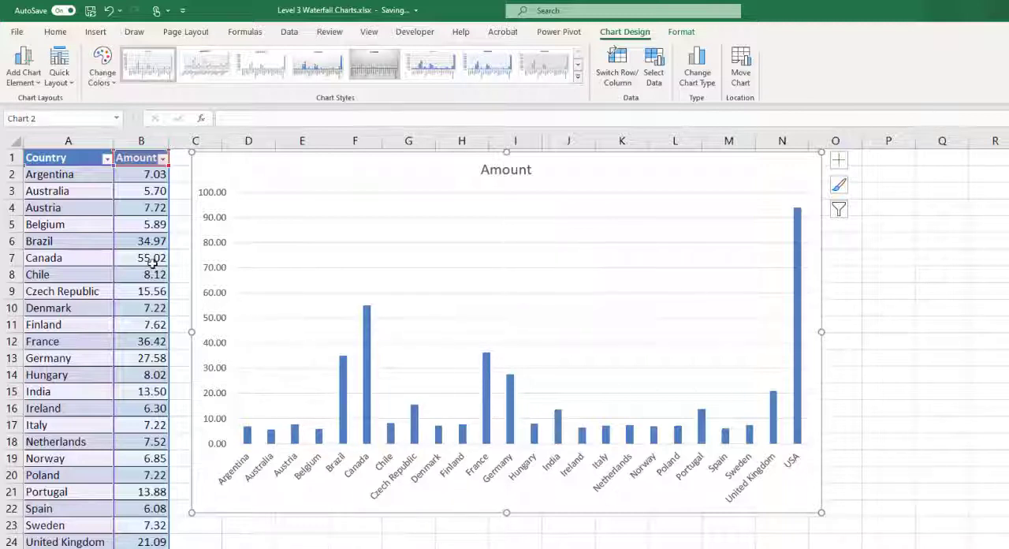
Sort the Amount column from largest to smallest and show the chart's vertical axis numbers without decimals
click(163, 159)
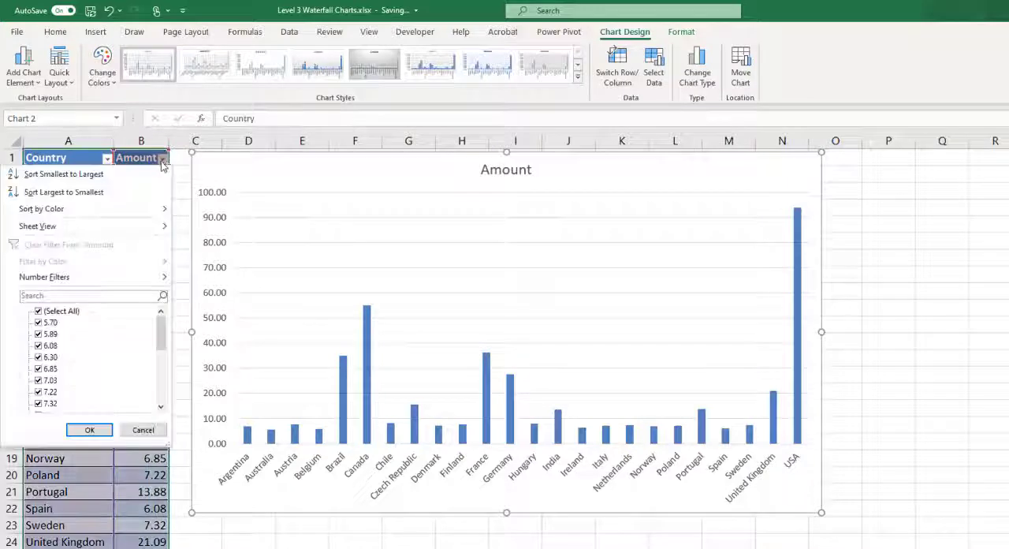
click(139, 192)
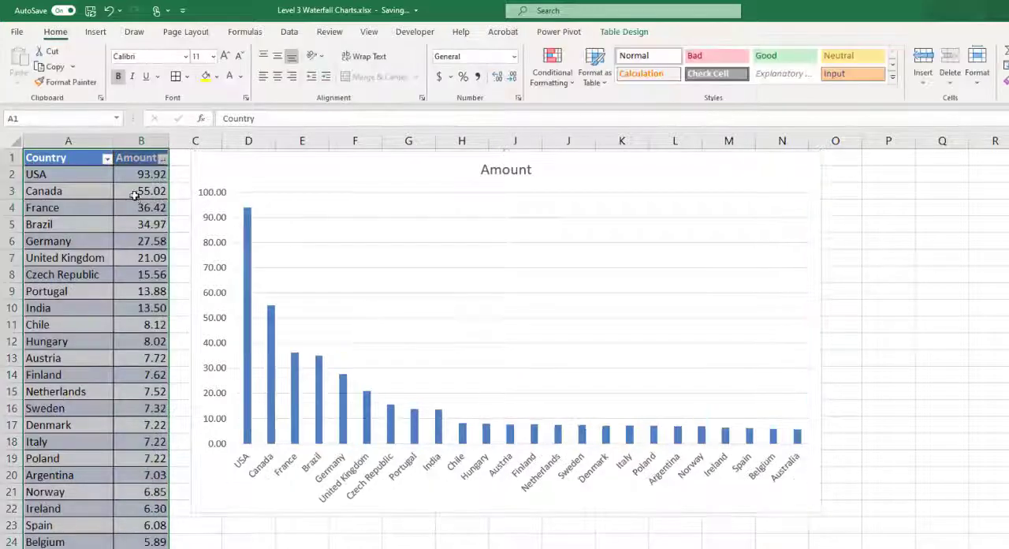
click(217, 292)
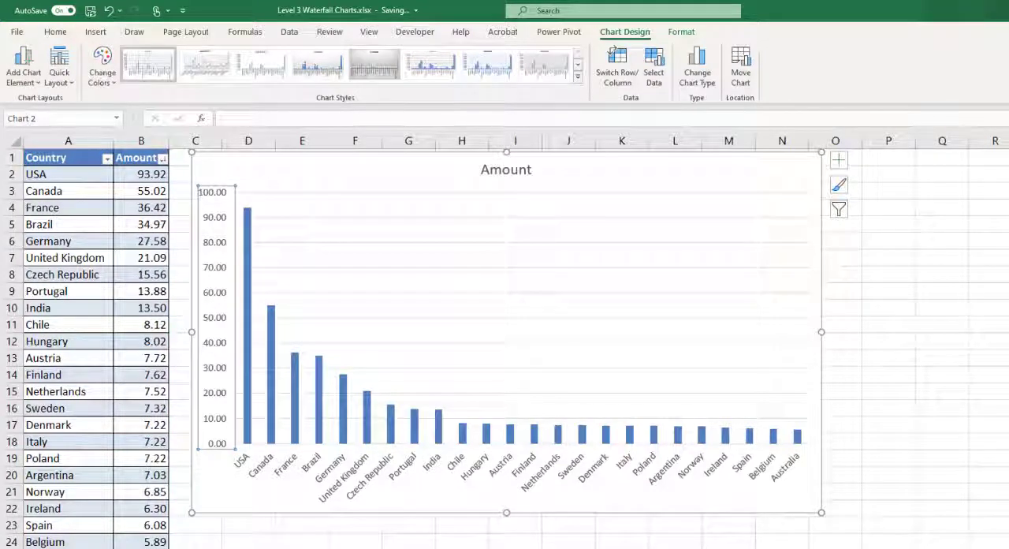
click(889, 548)
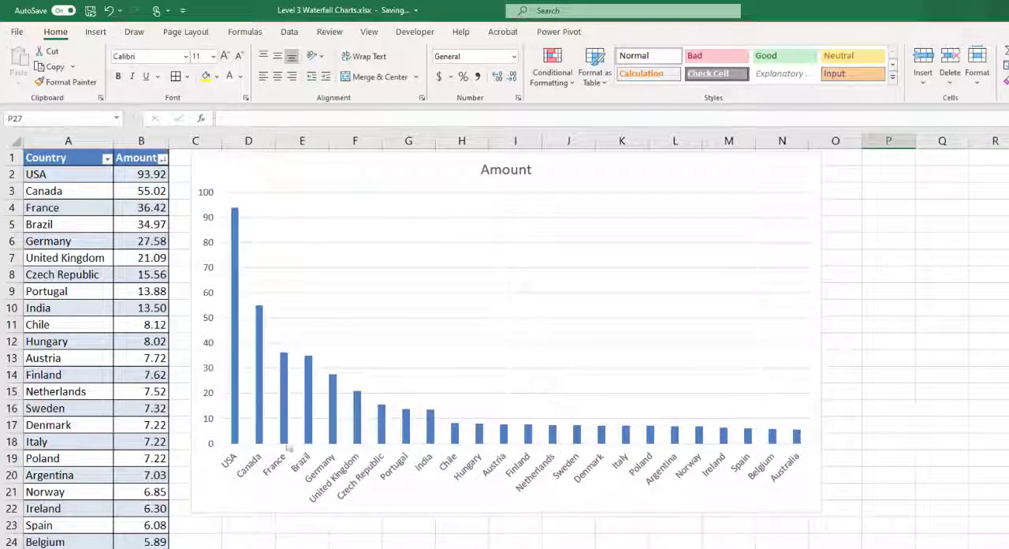
Filter the chart's categories to USA, Canada, France, Brazil and Germany only
mouse_move(338, 427)
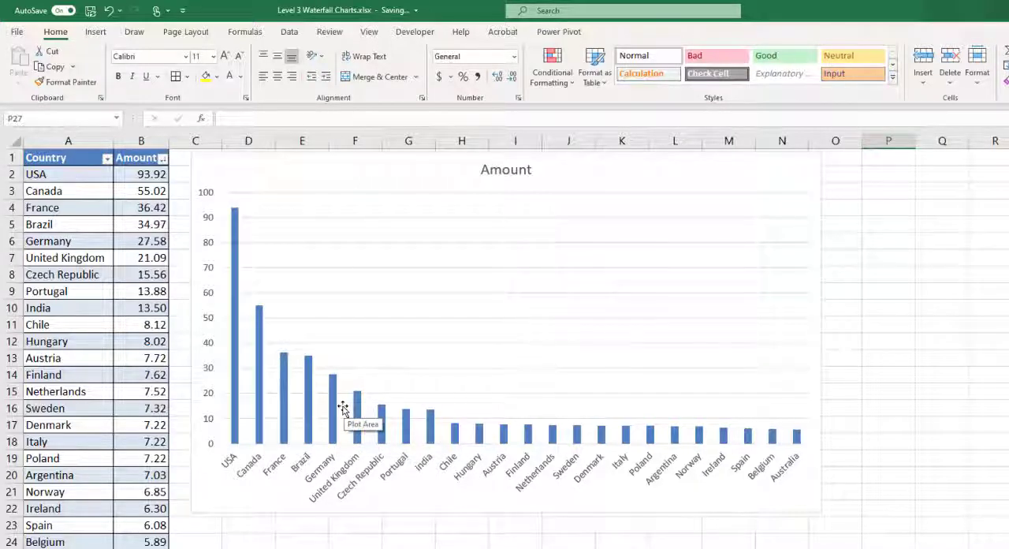
click(816, 257)
click(837, 209)
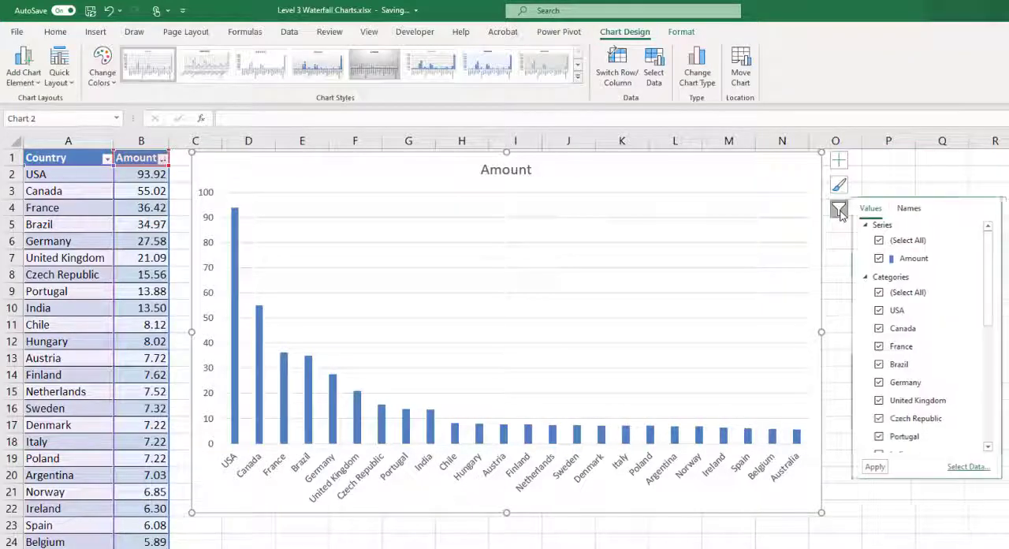
click(883, 293)
click(883, 309)
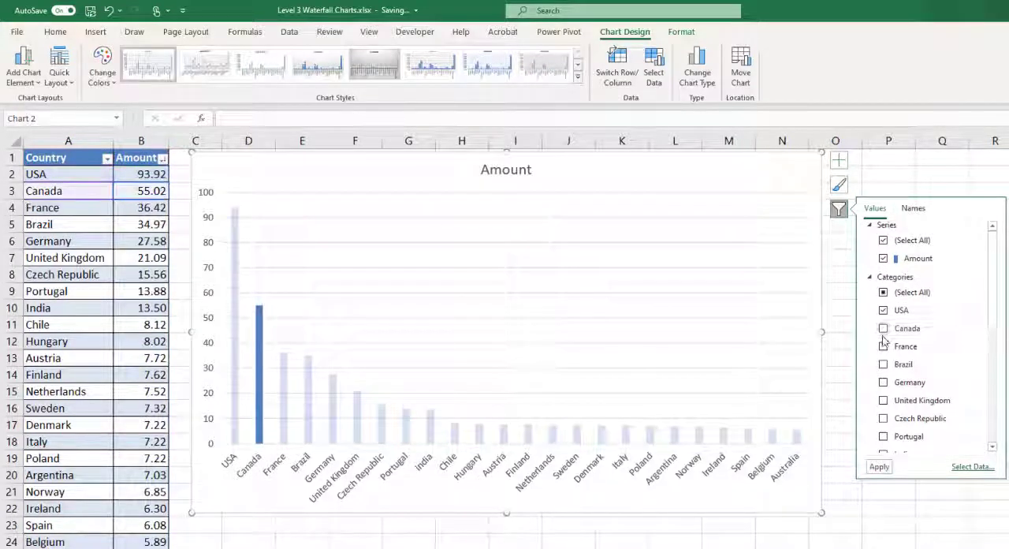
click(883, 328)
click(883, 347)
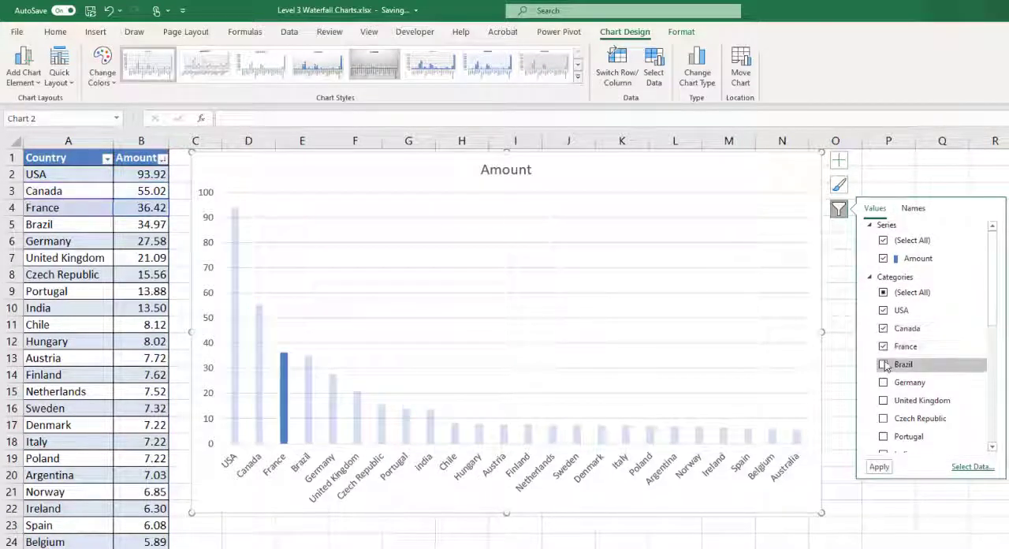
click(883, 364)
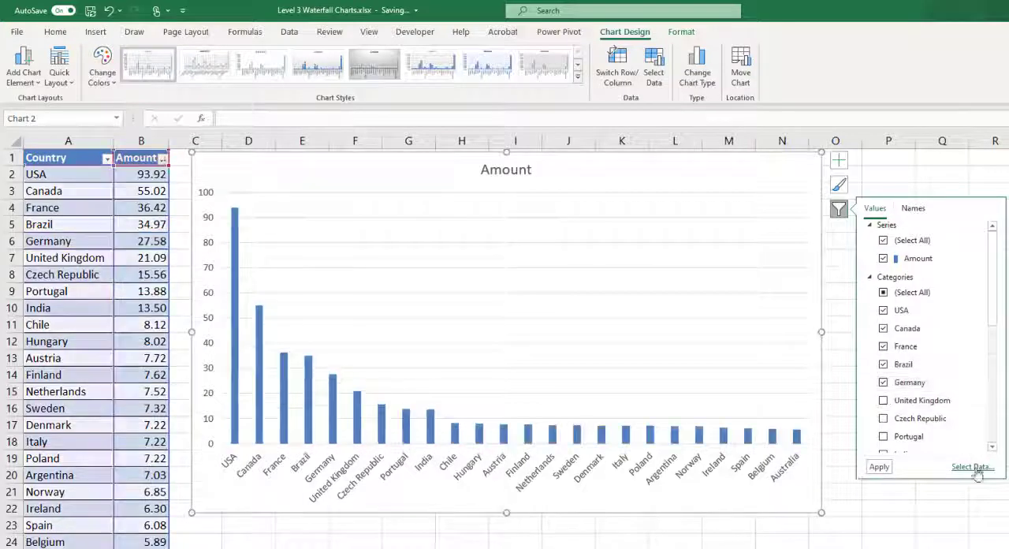
click(880, 468)
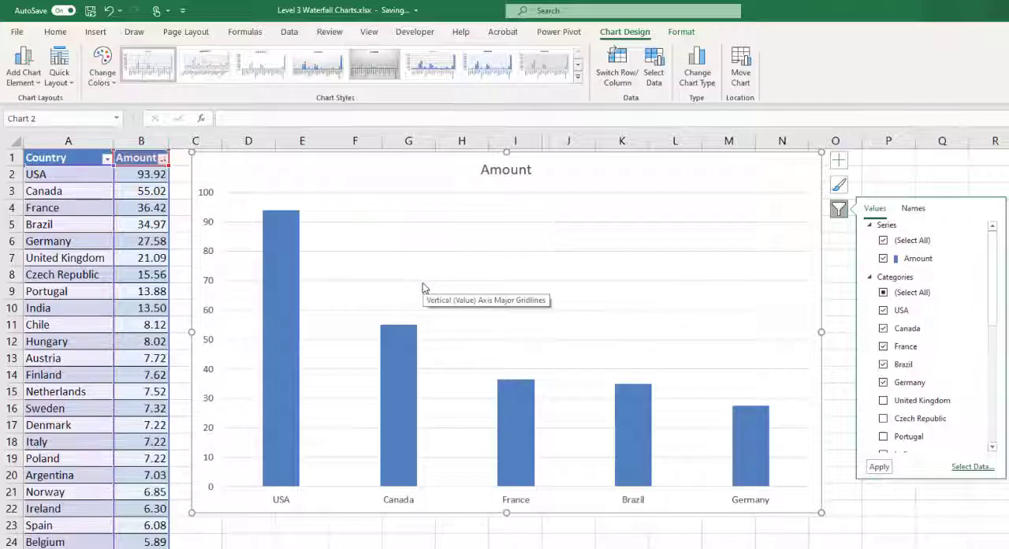
Open the formatting options for the whole Amount data series and set its fill to Picture or texture fill
click(291, 272)
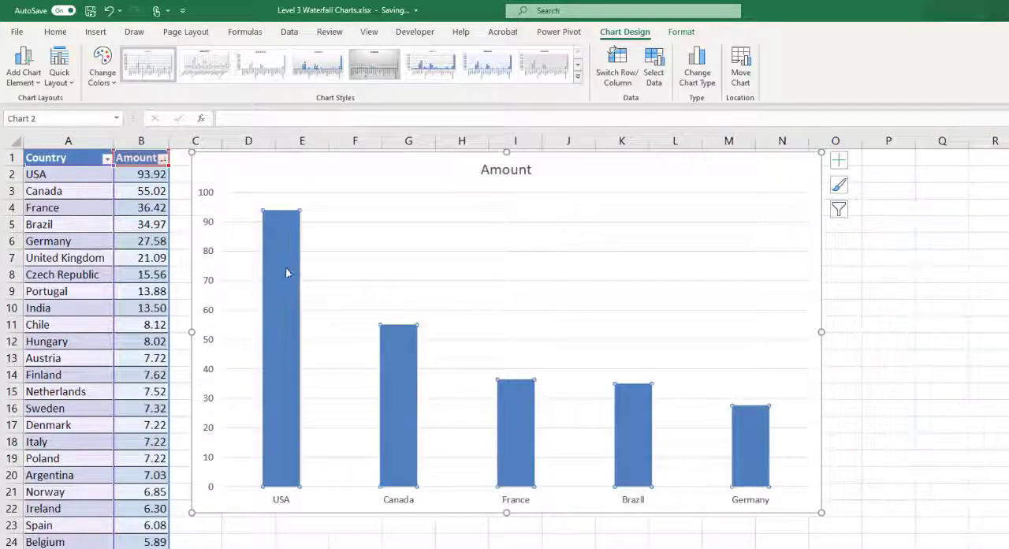
click(281, 525)
click(322, 473)
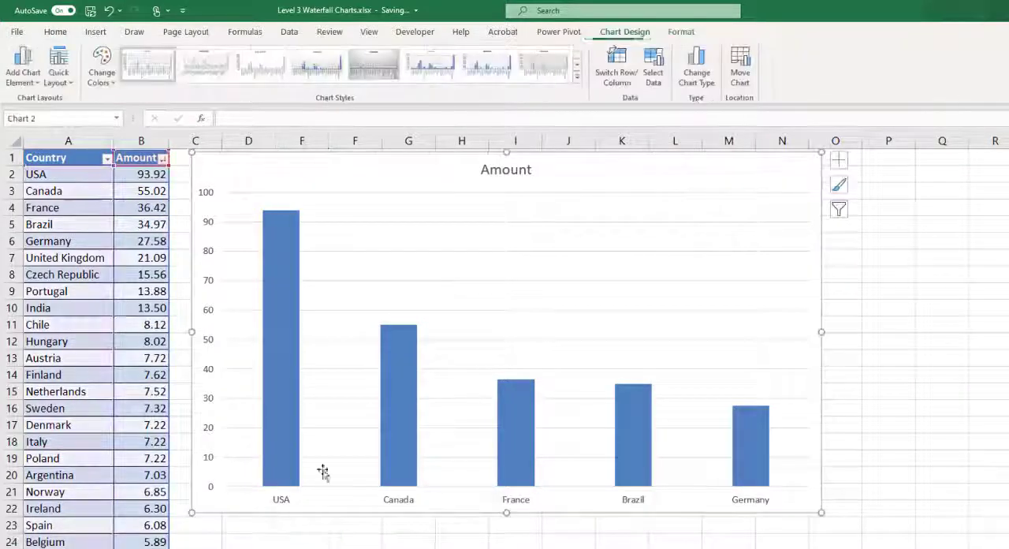
right_click(285, 325)
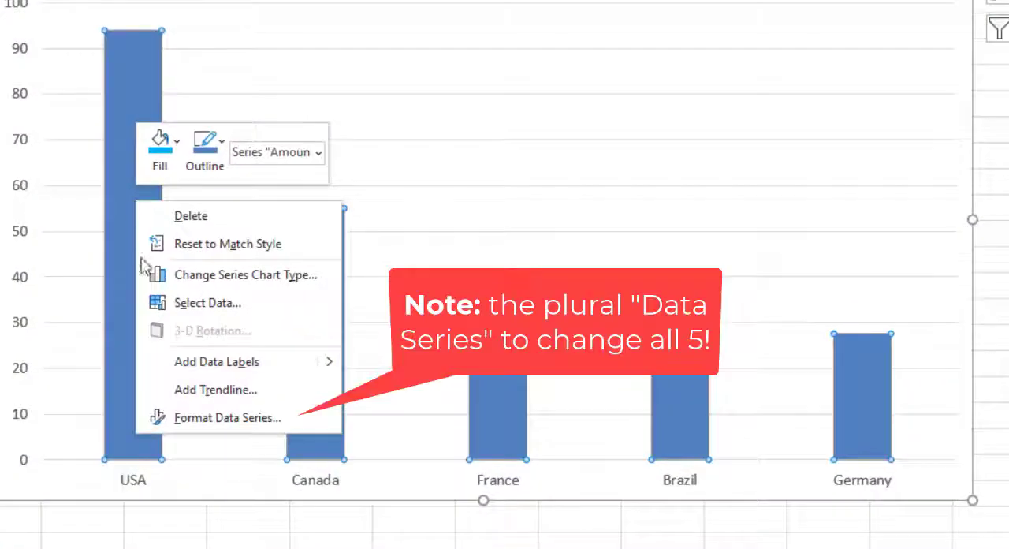
click(222, 415)
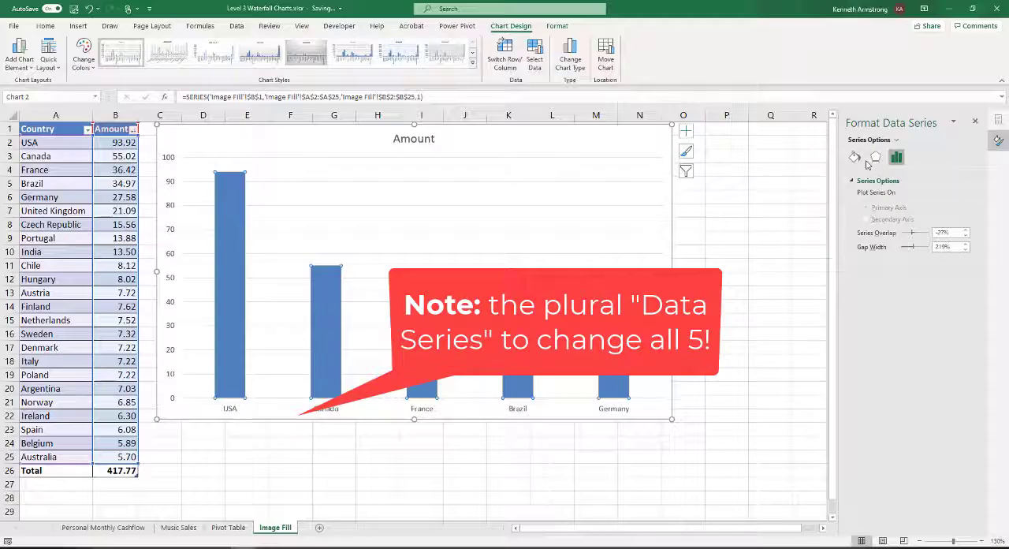
click(854, 157)
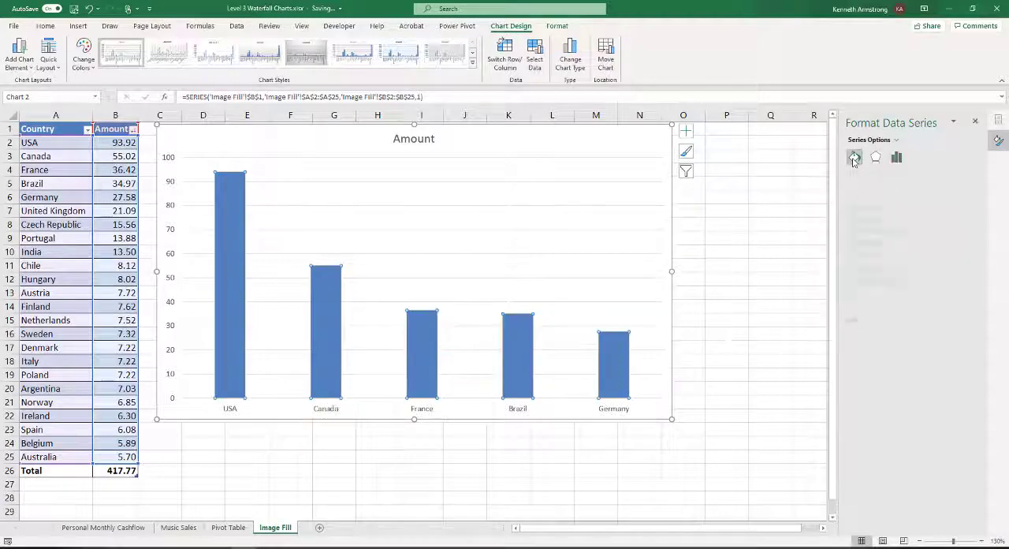
click(855, 180)
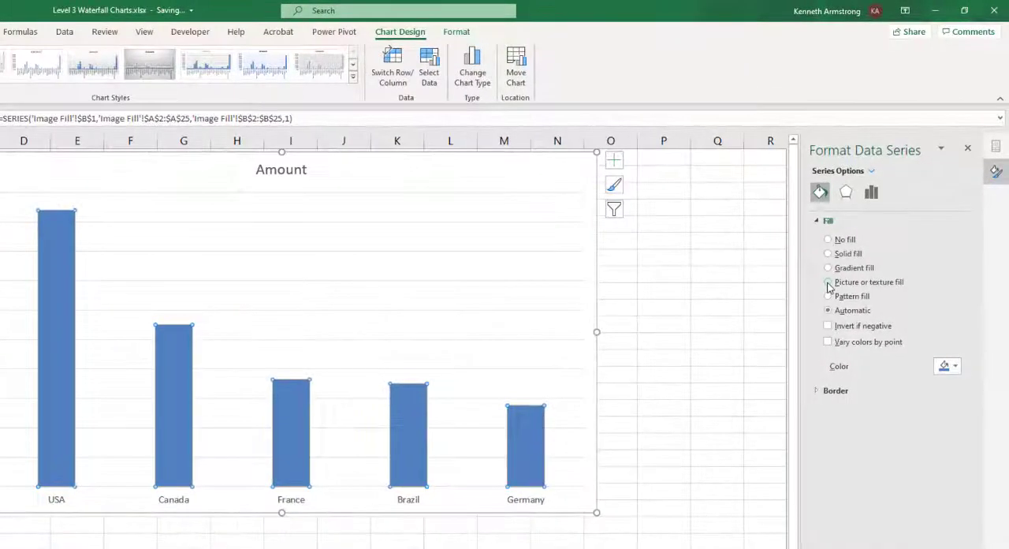
click(854, 242)
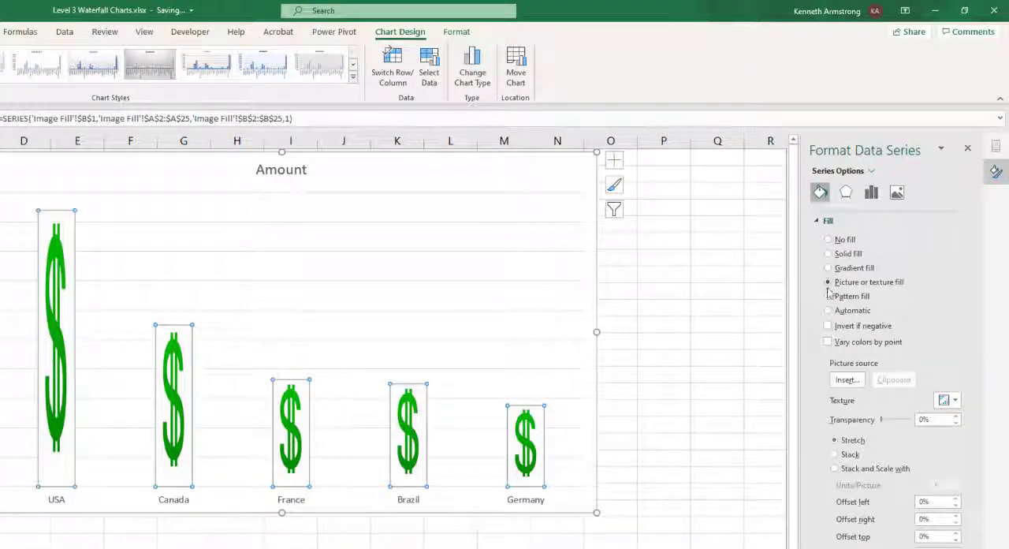
Insert the picture file dollar.jfif from the Level 3 folder as the fill of the chart columns
click(846, 380)
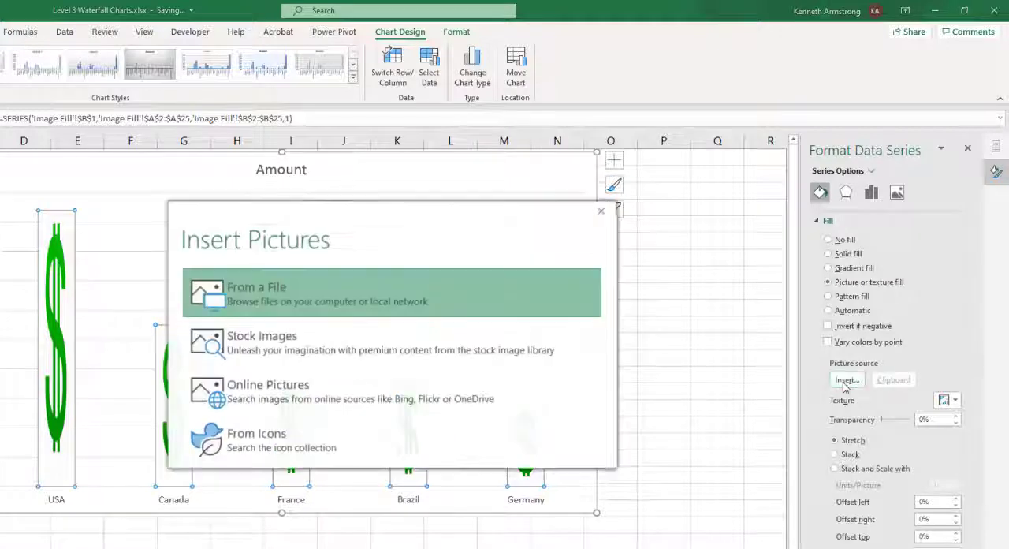
click(313, 292)
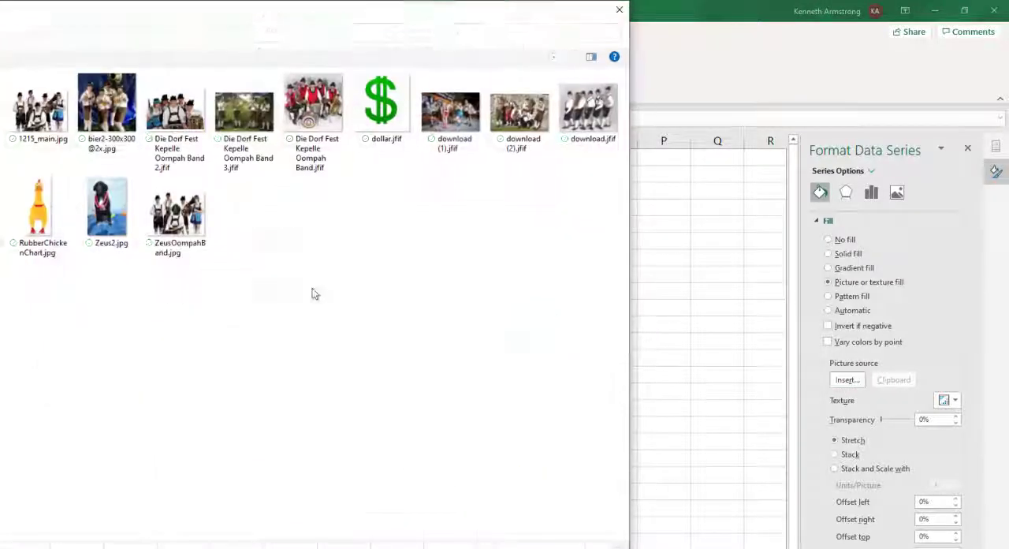
double_click(381, 108)
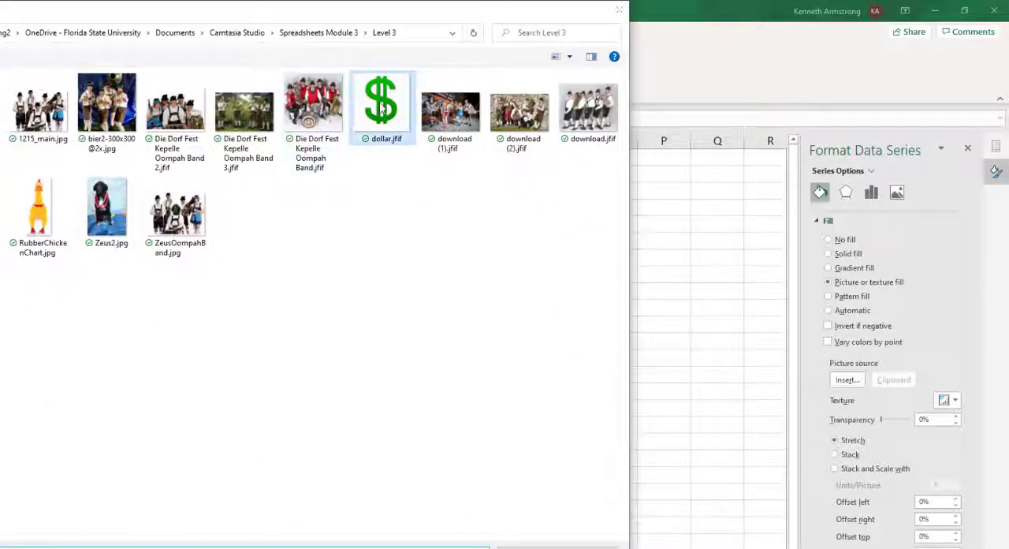
click(269, 295)
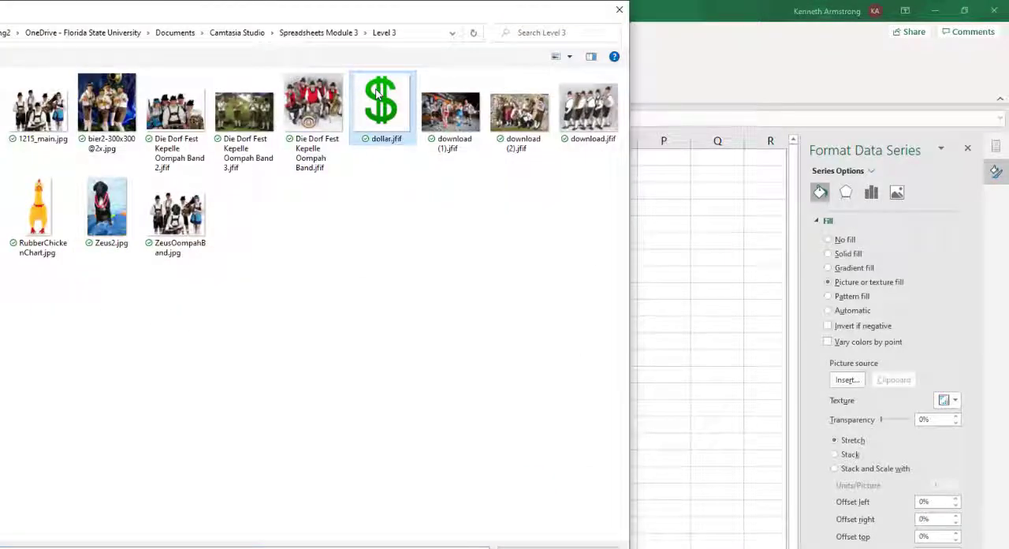
double_click(377, 95)
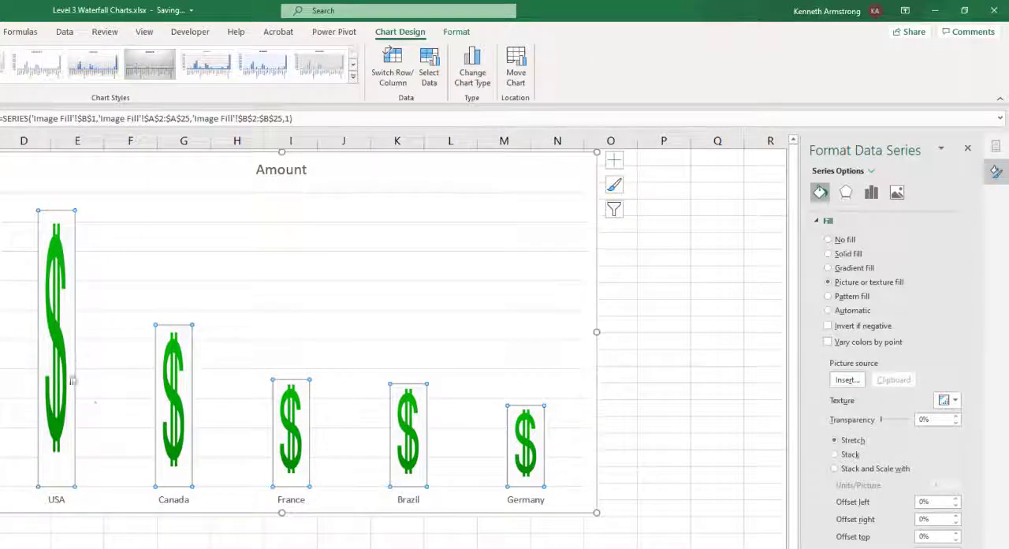
Compare the Stretch, Stack and Stack and Scale with layouts for the columns' picture fill, and settle on Stack
click(835, 454)
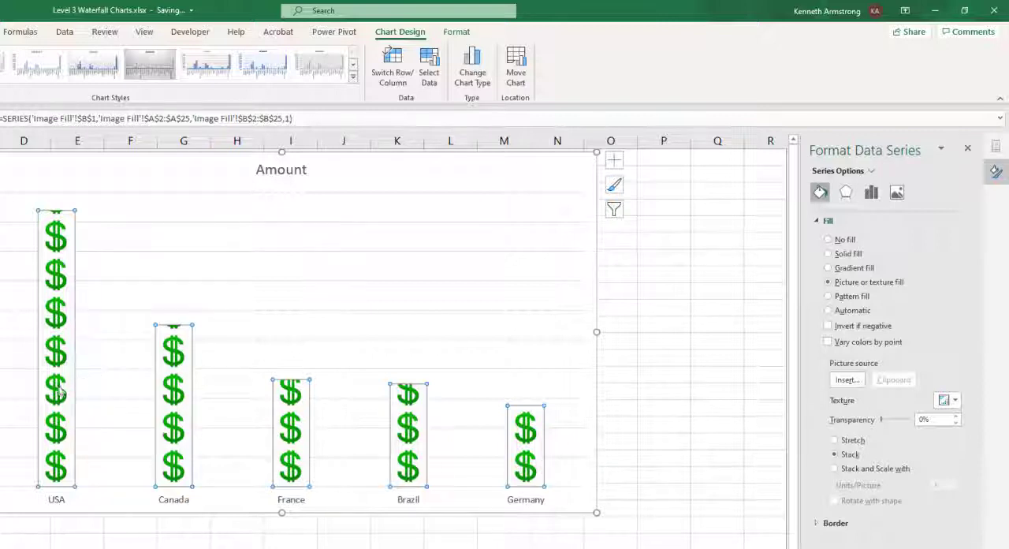
mouse_move(57, 389)
click(835, 455)
click(835, 469)
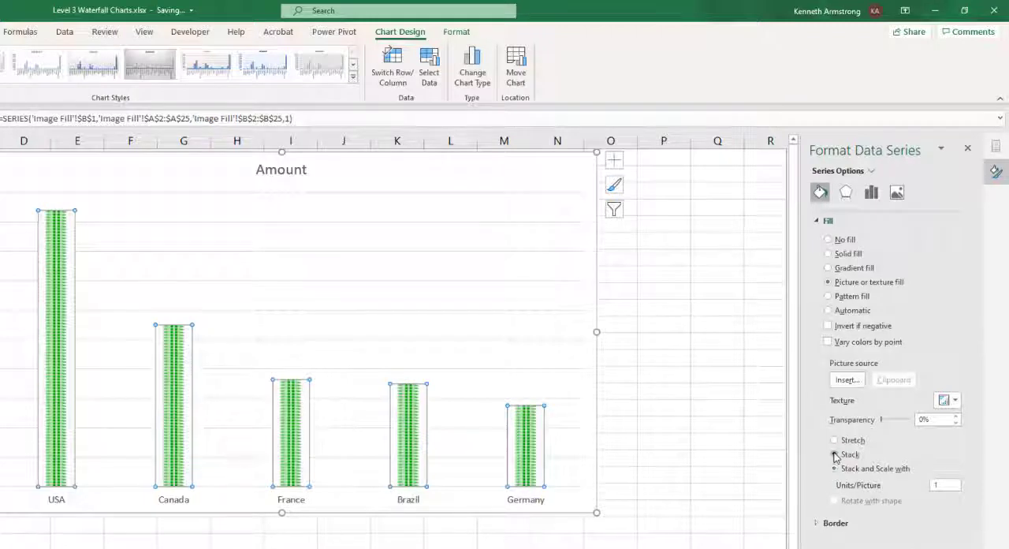
click(835, 455)
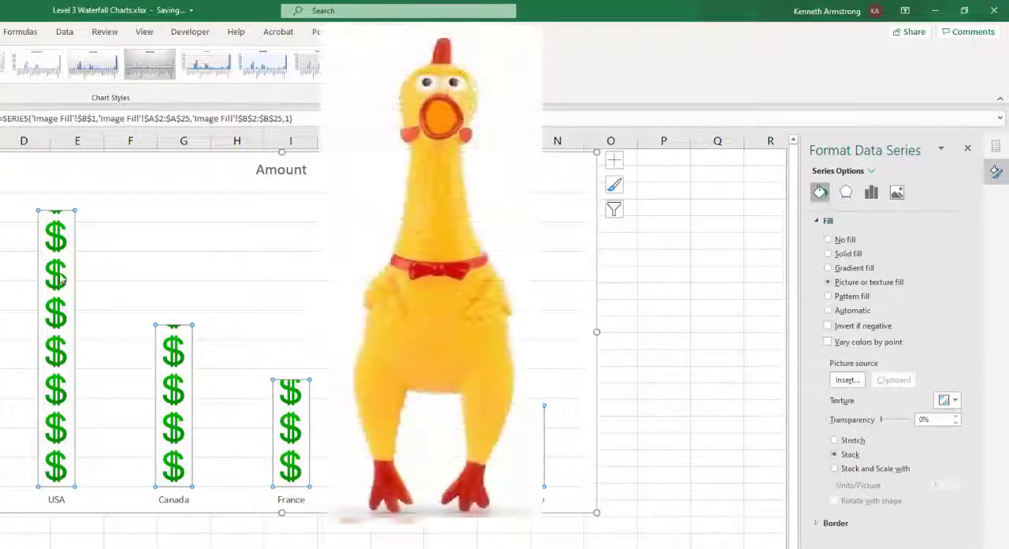
Replace the columns' fill picture with RubberChickenChart.jpg from the Level 3 folder
click(849, 381)
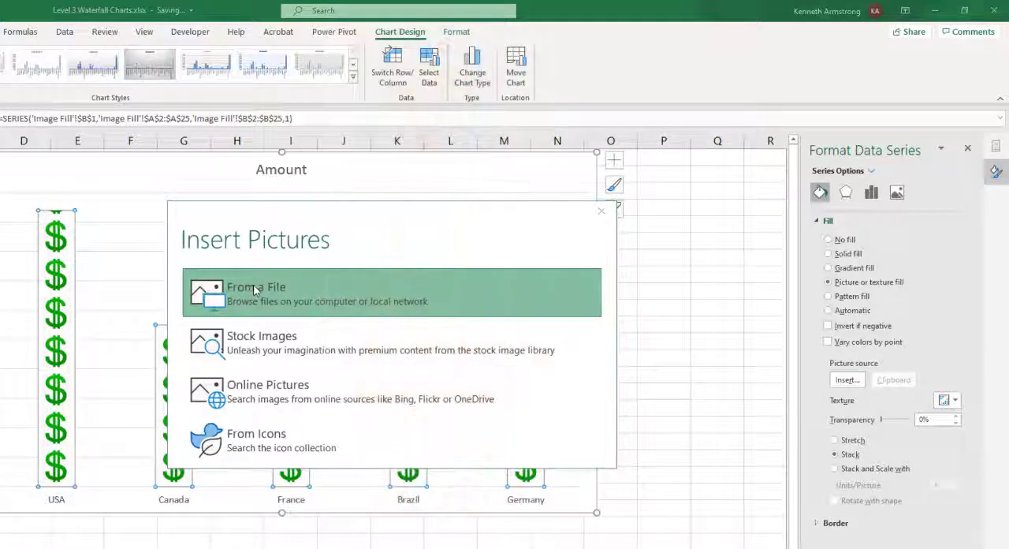
click(254, 291)
double_click(38, 209)
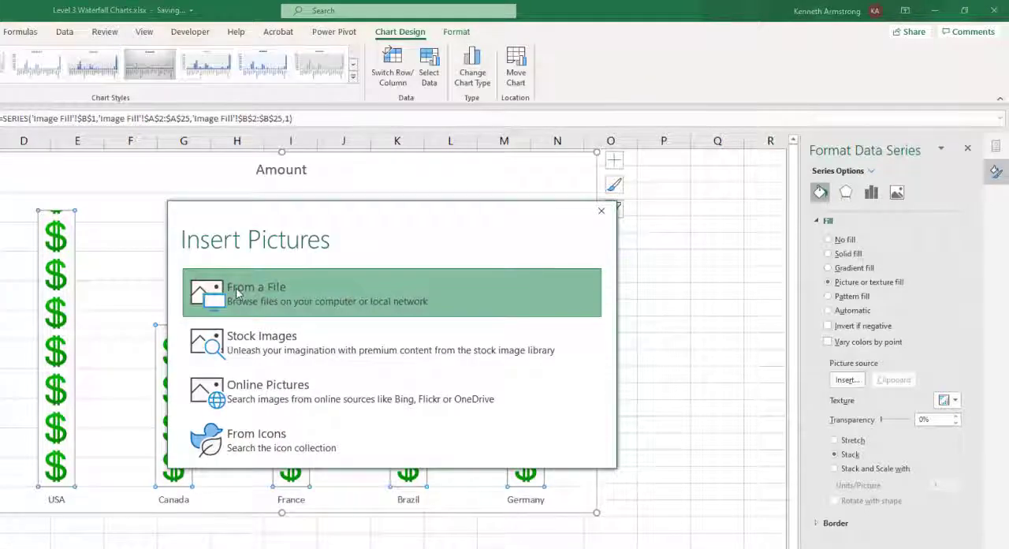
click(236, 293)
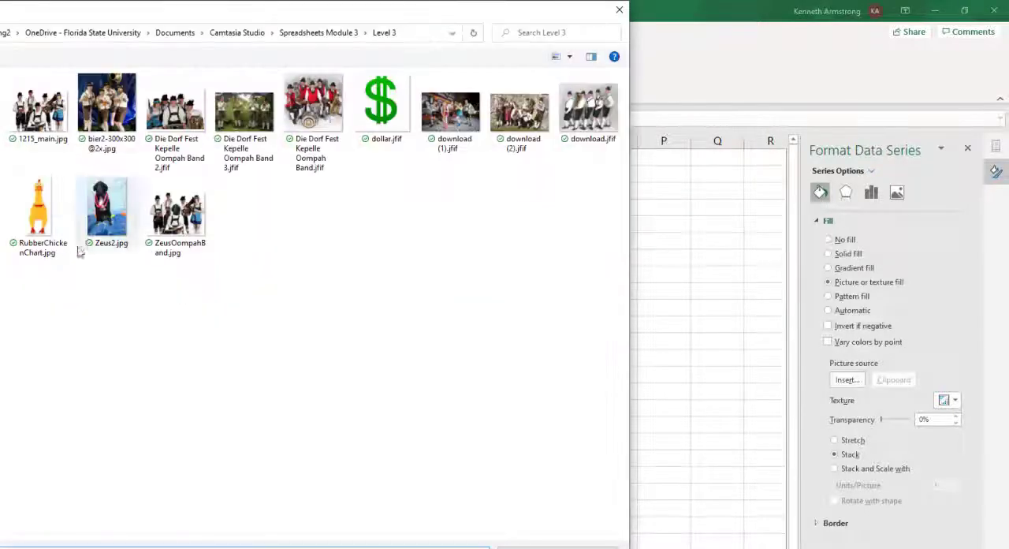
double_click(35, 209)
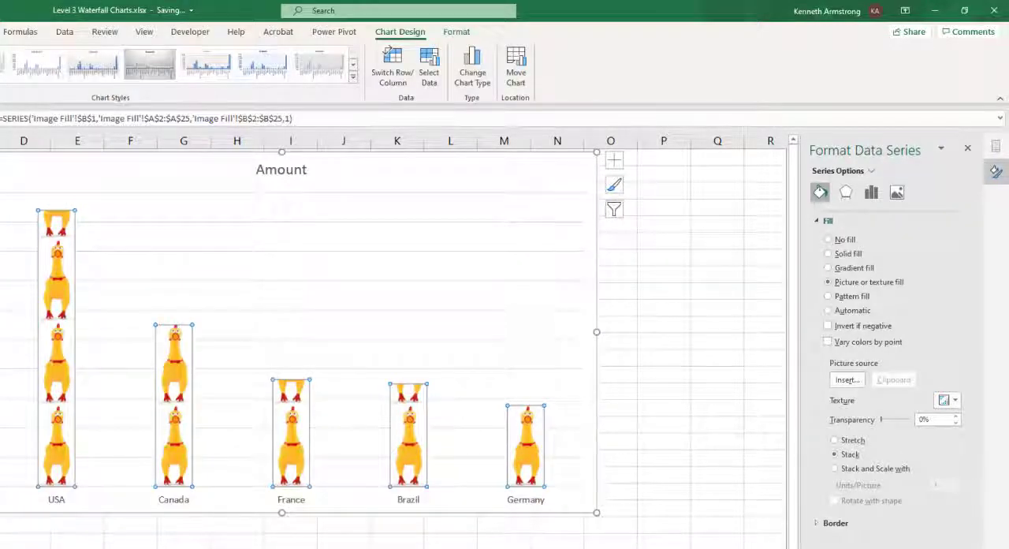
Change the chart title to "Zeus & His Merry Mirth-Makers Amazon Revenue"
double_click(282, 169)
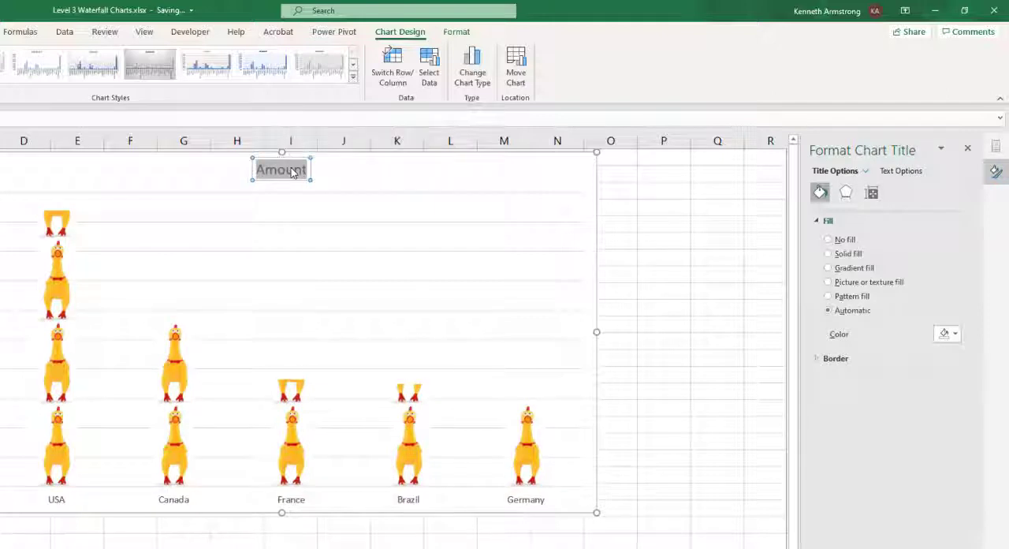
text(Zeus &)
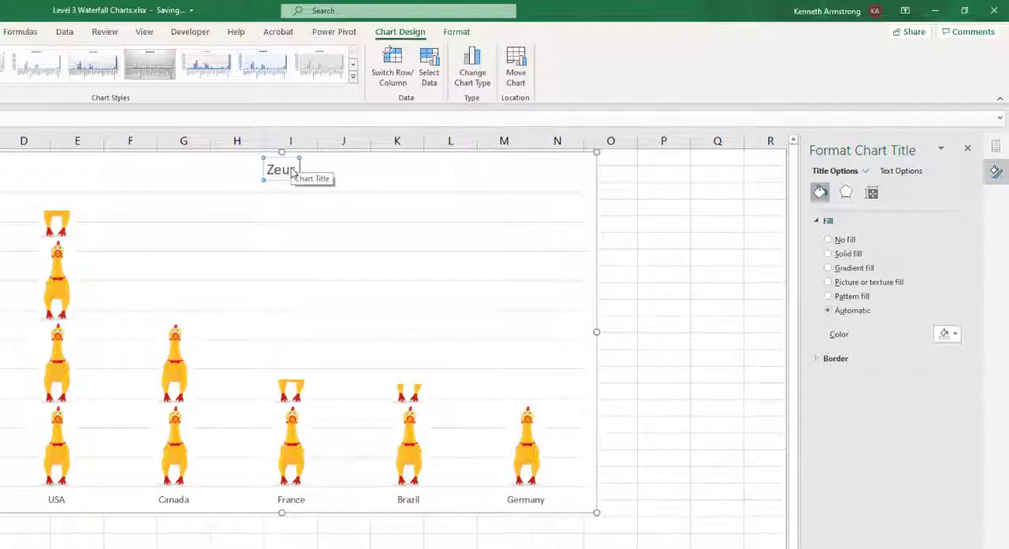
text( His Merry)
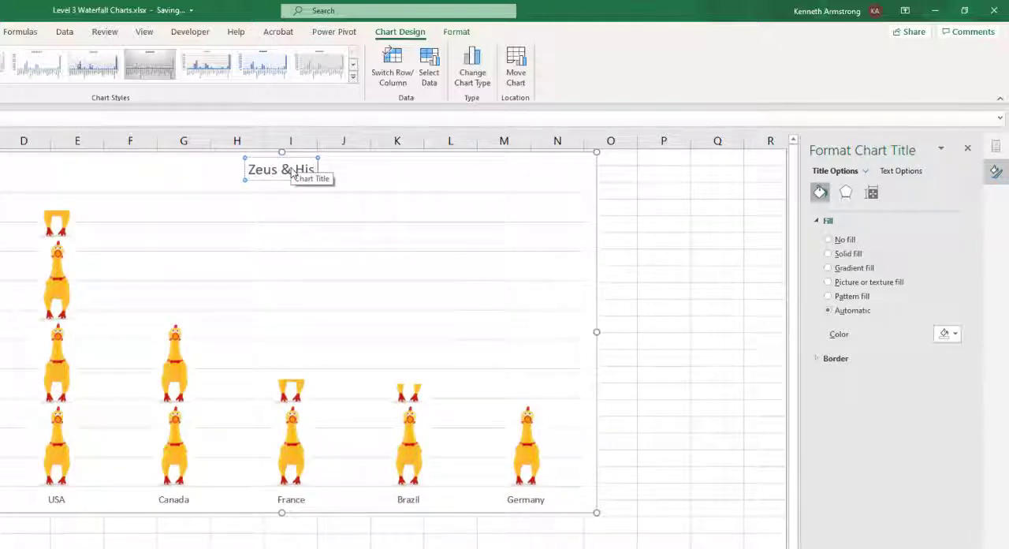
text(Mirth-Makers Amazon Revenue)
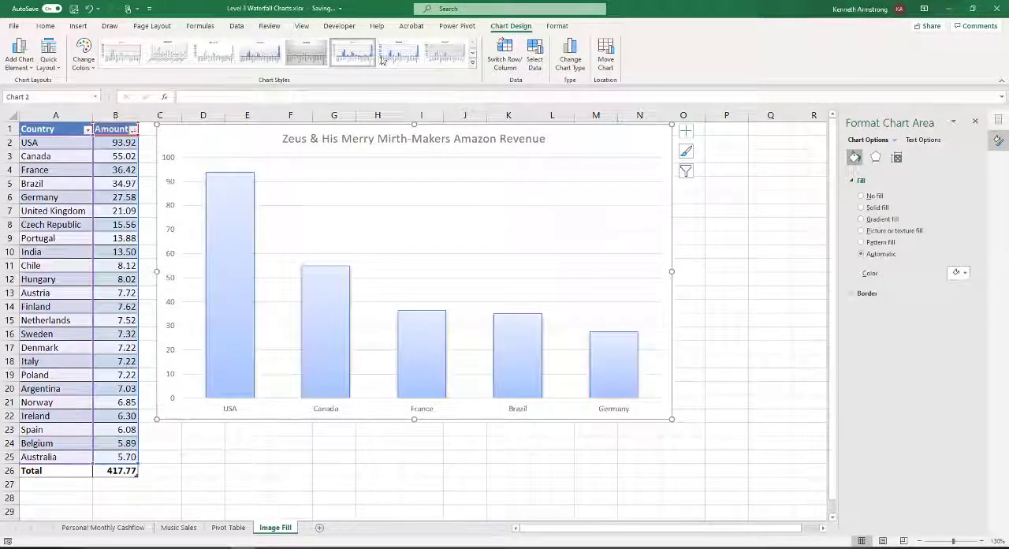
Try several chart styles and apply the one with the dark grey background and narrow outlined columns
click(412, 63)
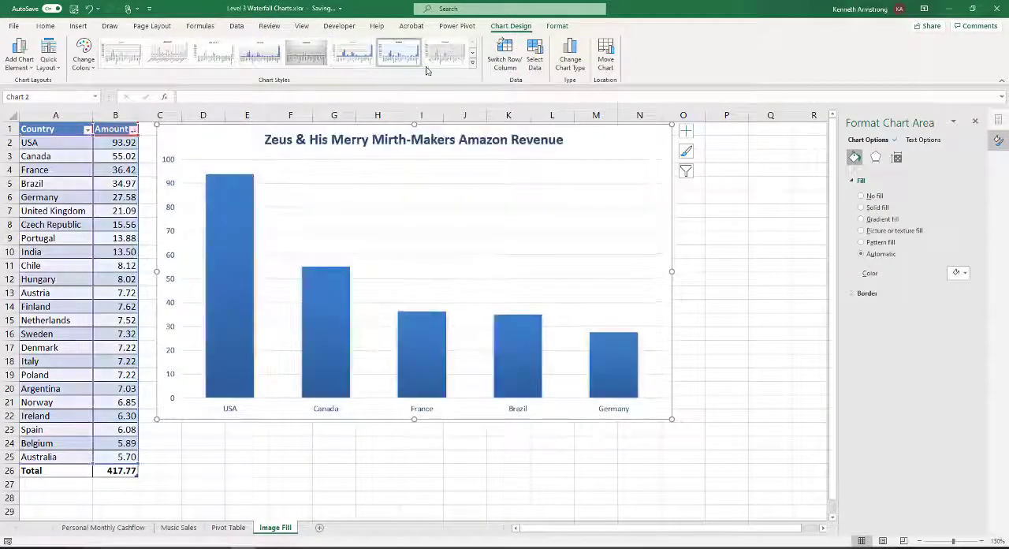
click(471, 63)
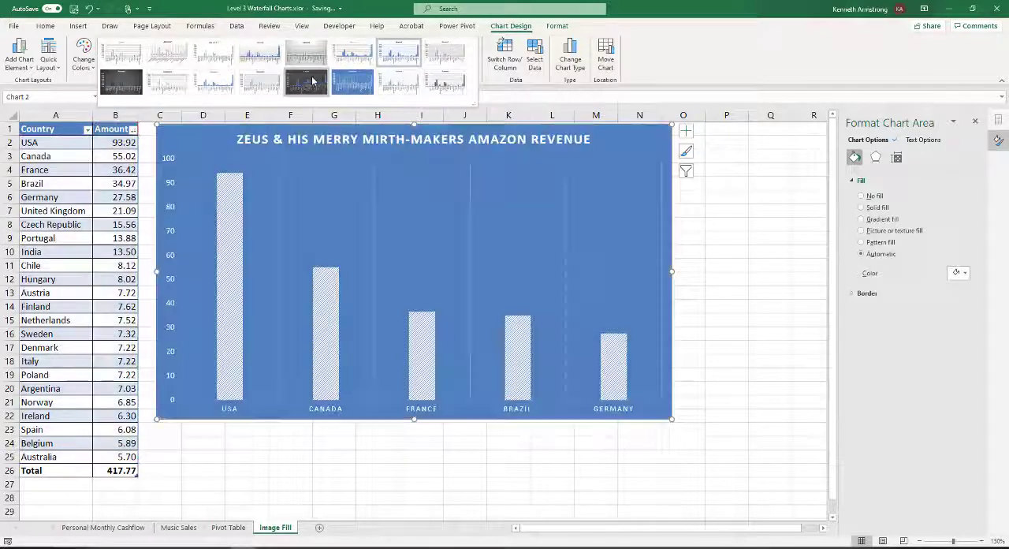
click(308, 53)
Fill all the Amount columns with the rubber chicken picture again, using the Stack layout, and save the workbook
click(231, 273)
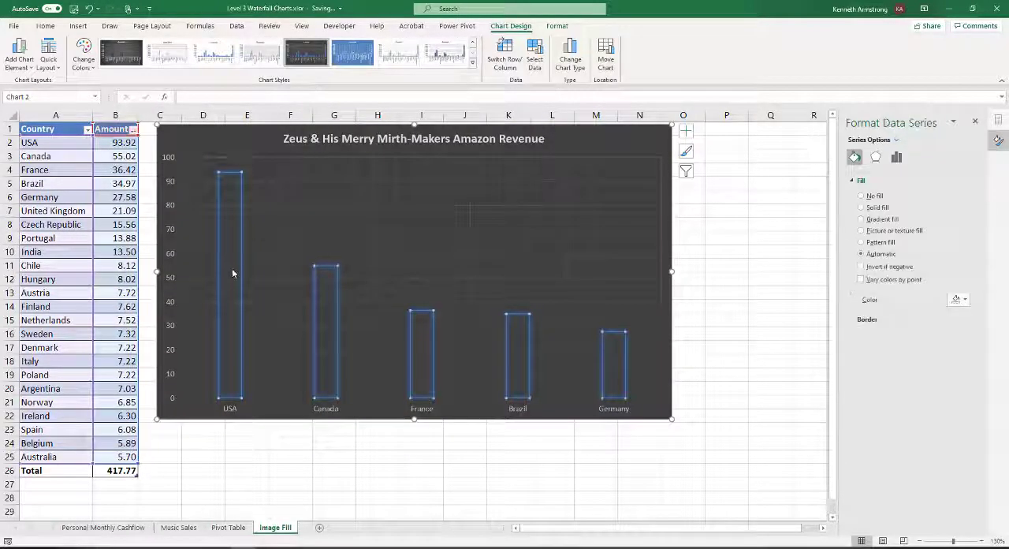
click(862, 230)
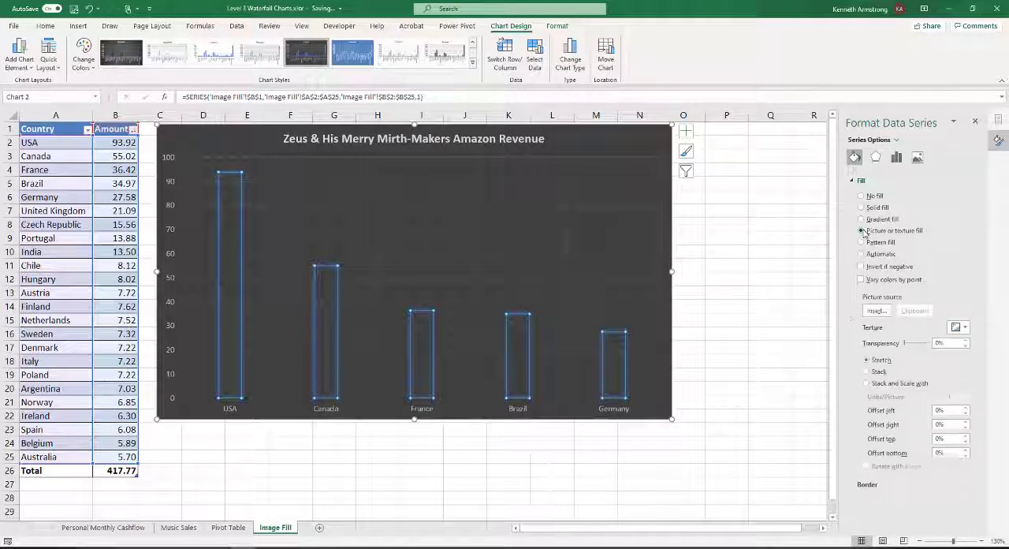
click(867, 371)
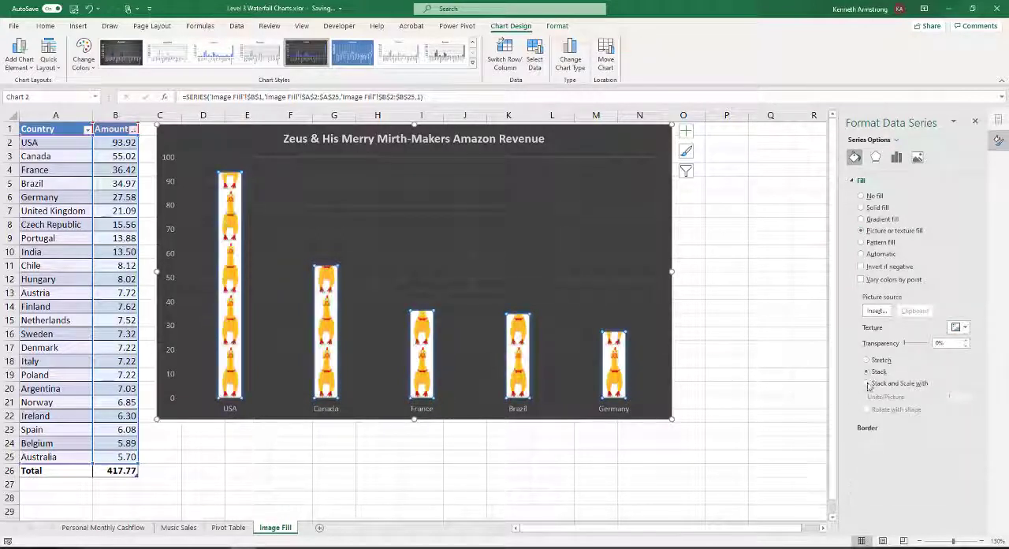
click(724, 416)
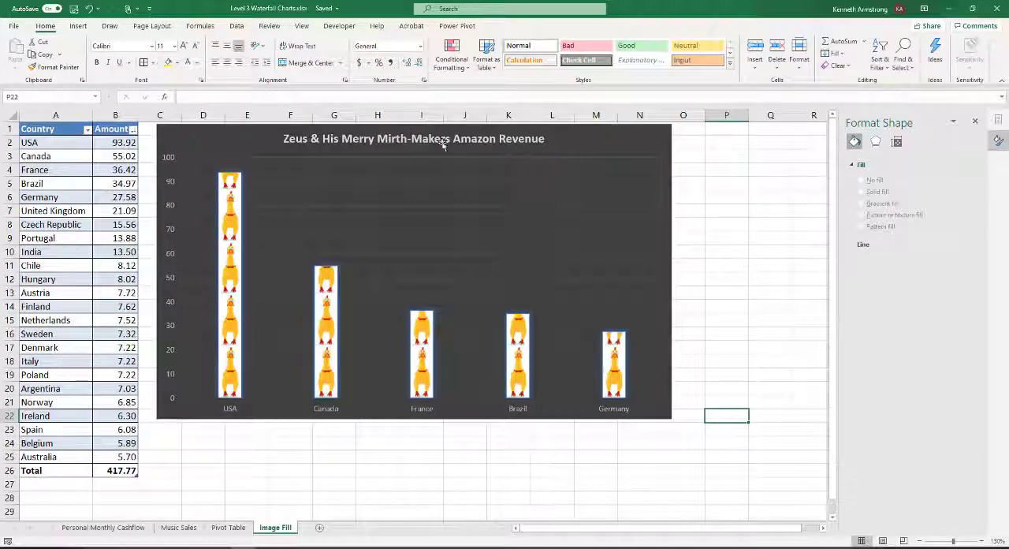
click(76, 9)
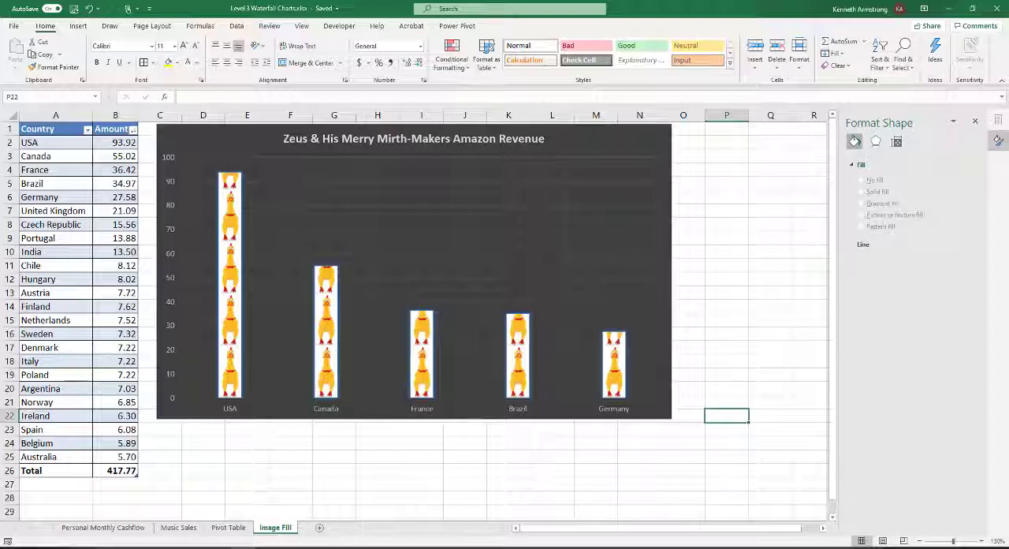
Select only the USA column, open its data point formatting, and set its fill to Picture or texture fill
click(238, 379)
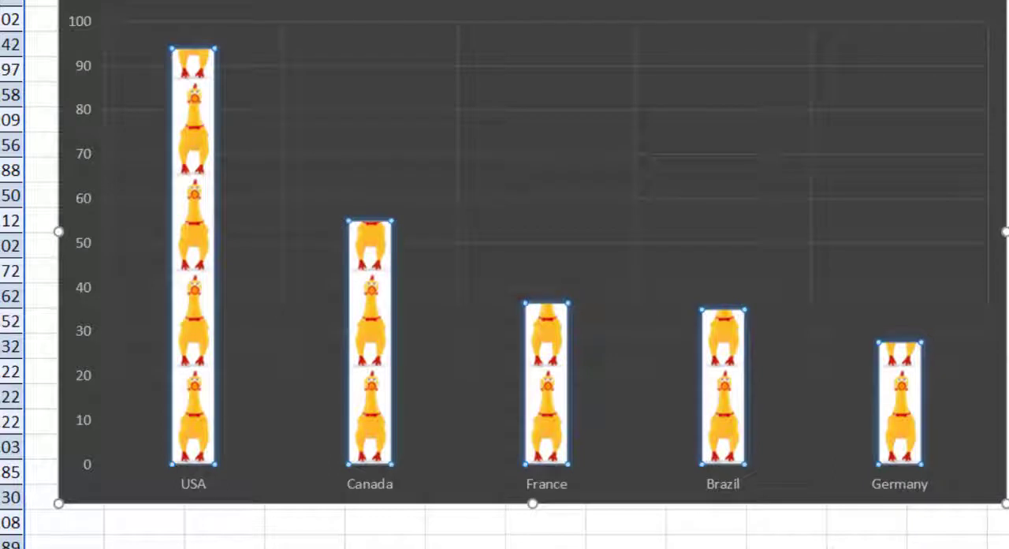
mouse_move(207, 115)
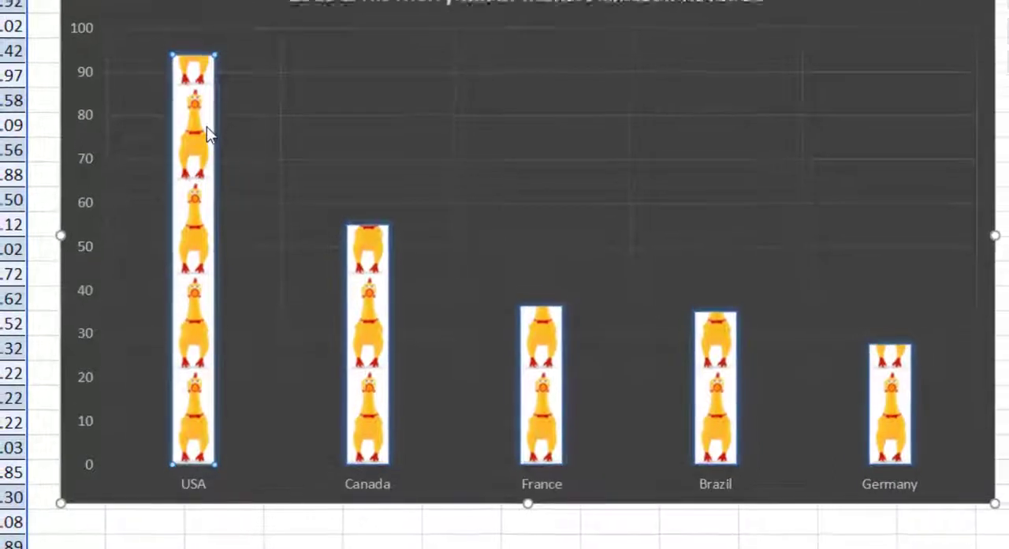
right_click(201, 123)
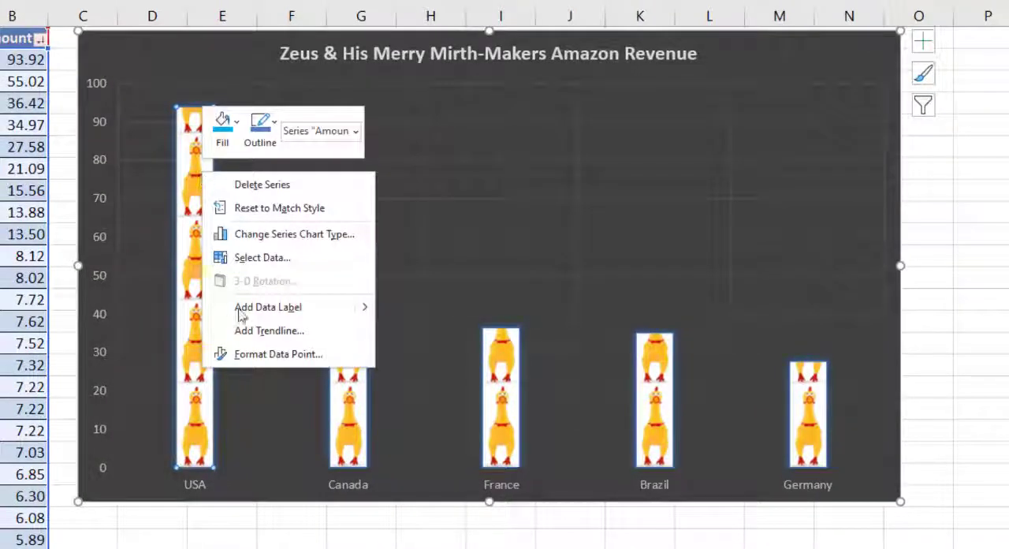
click(338, 359)
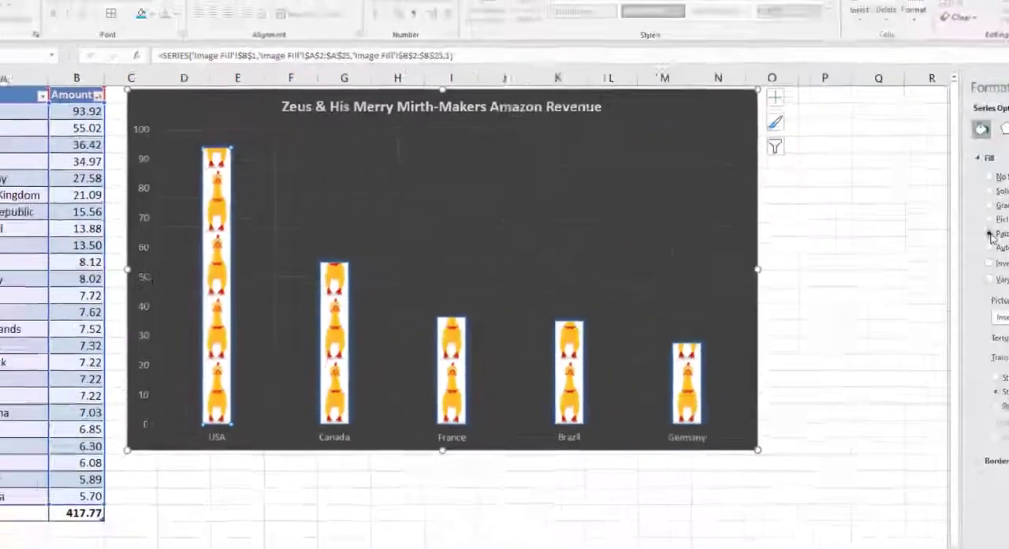
click(861, 242)
click(860, 230)
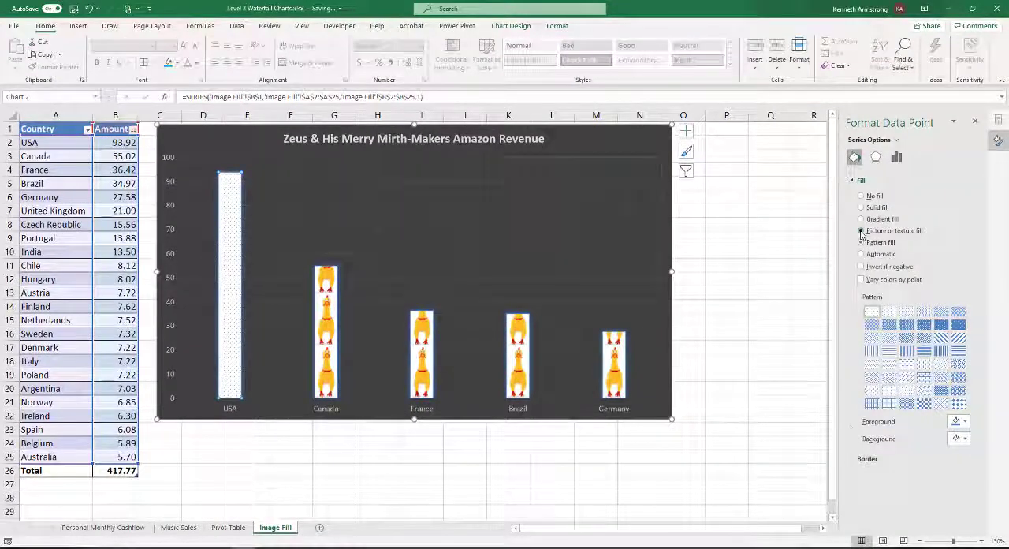
Insert dollar.jfif from the Level 3 folder as the picture fill of the USA column only
click(877, 310)
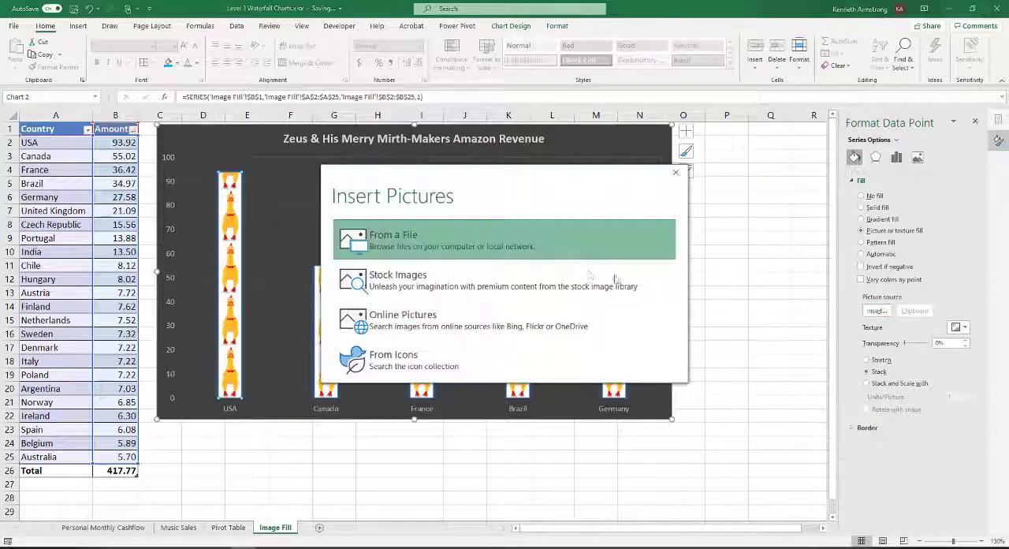
click(499, 238)
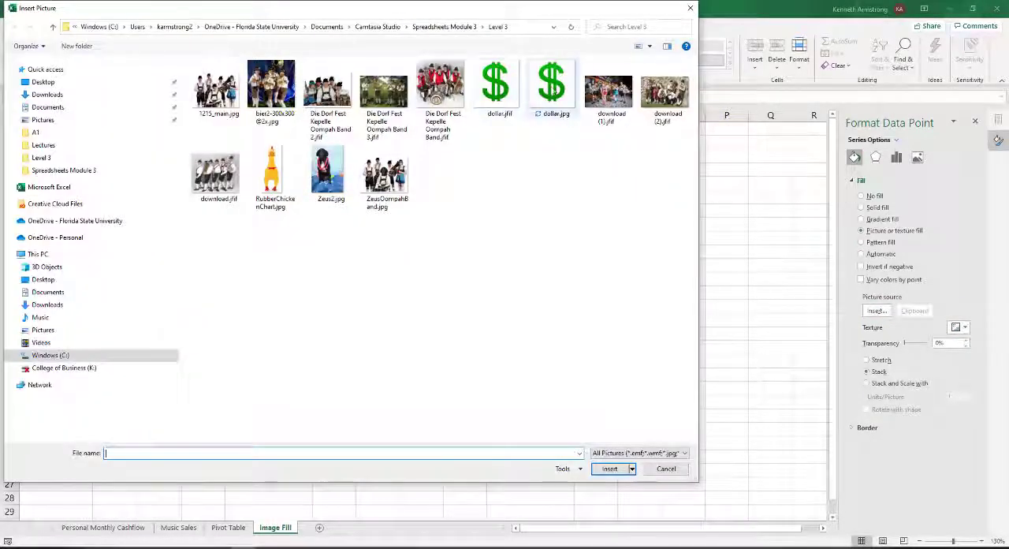
double_click(489, 96)
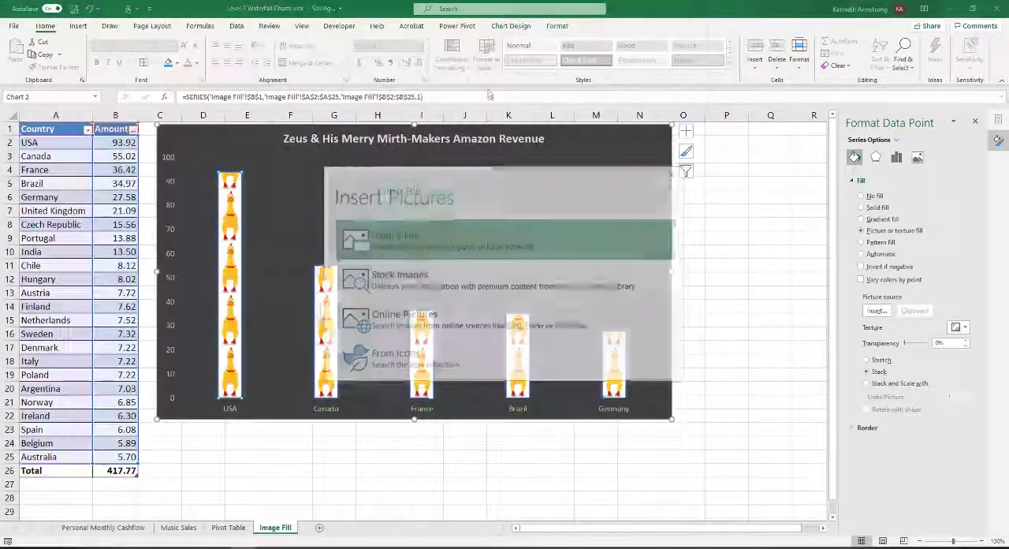
click(459, 239)
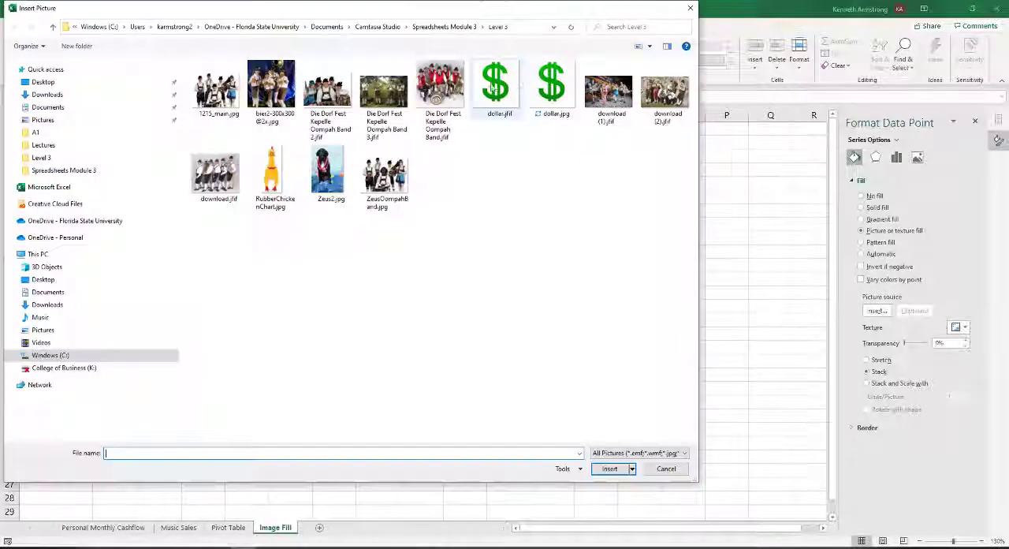
click(489, 90)
double_click(488, 91)
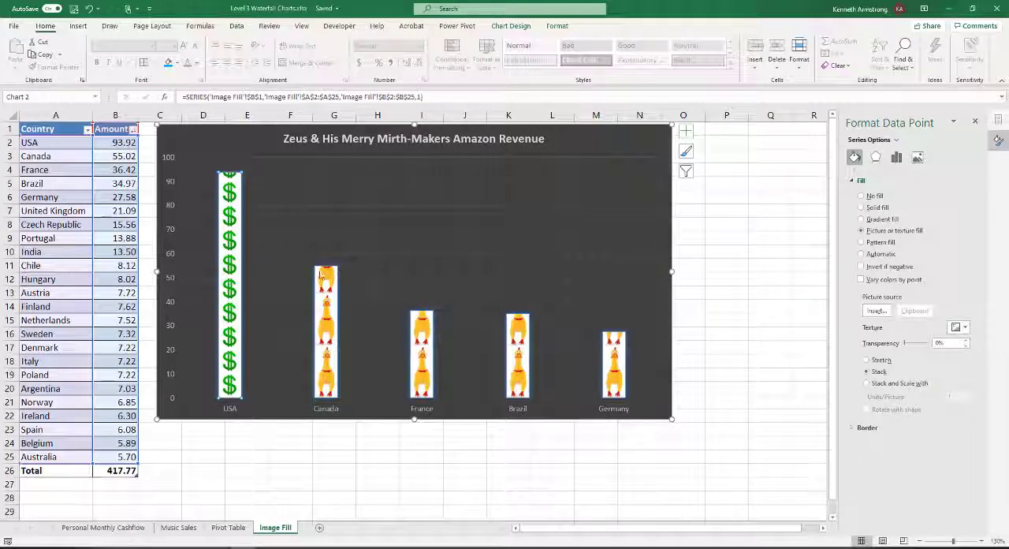
Undo the dollar sign picture fill on the USA column and deselect the chart
click(692, 321)
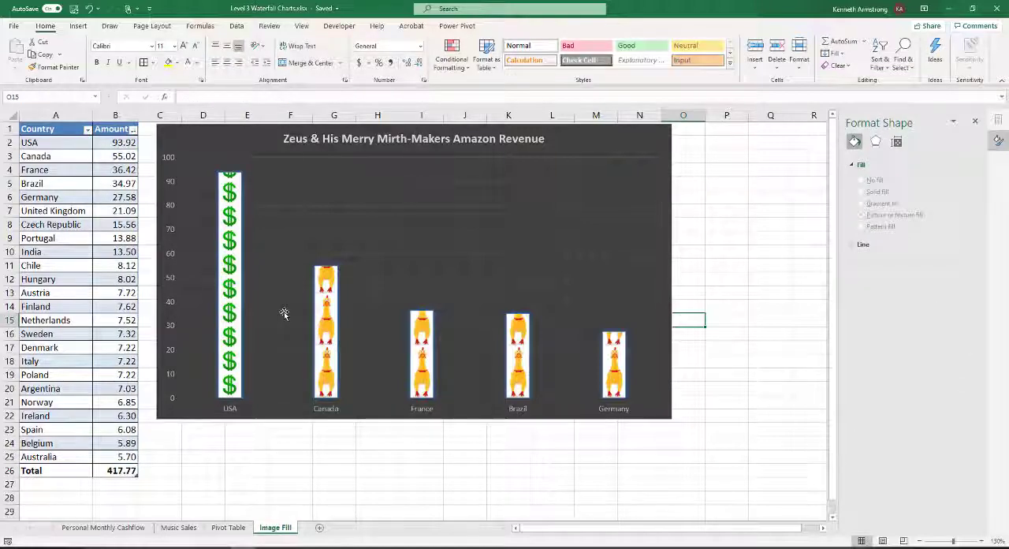
key(ctrl+z)
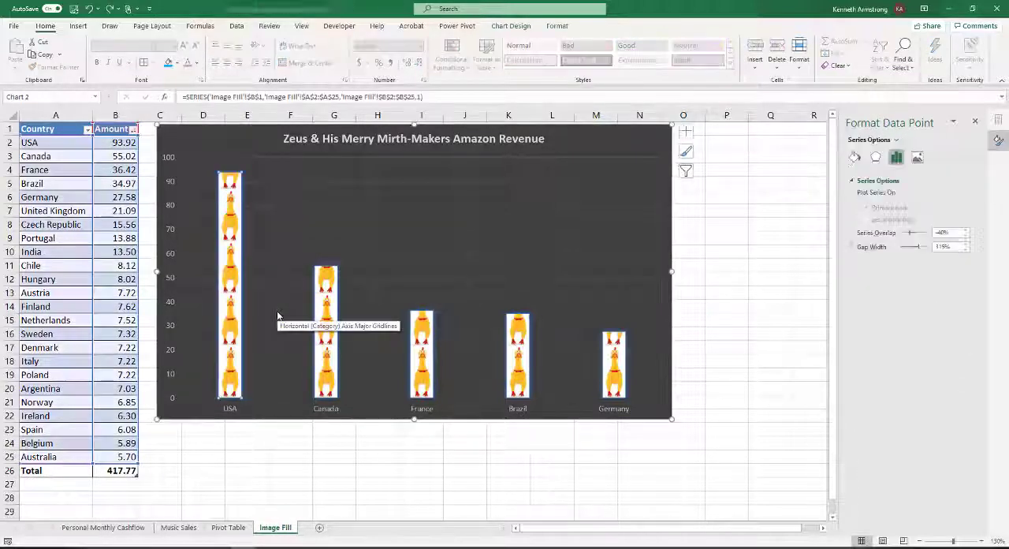
click(694, 278)
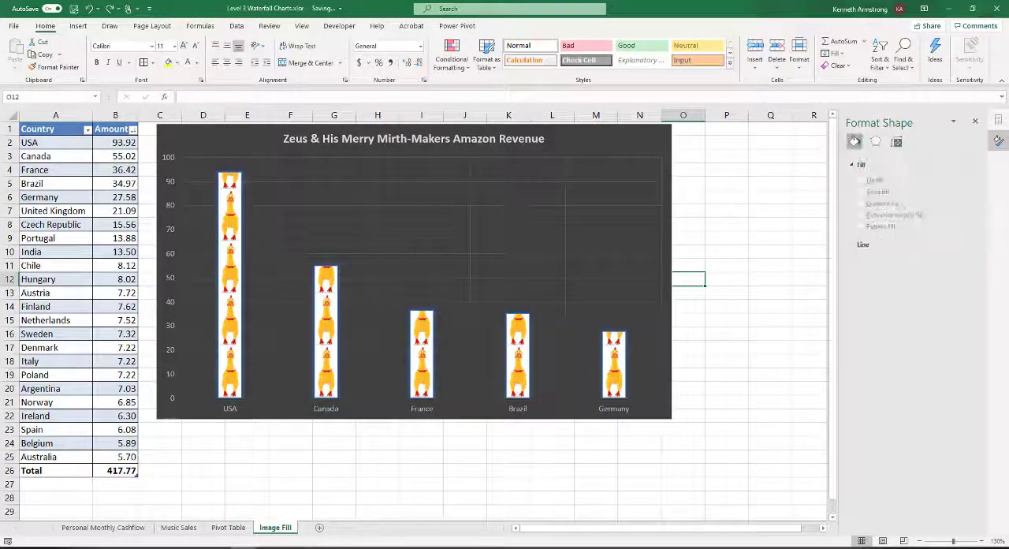